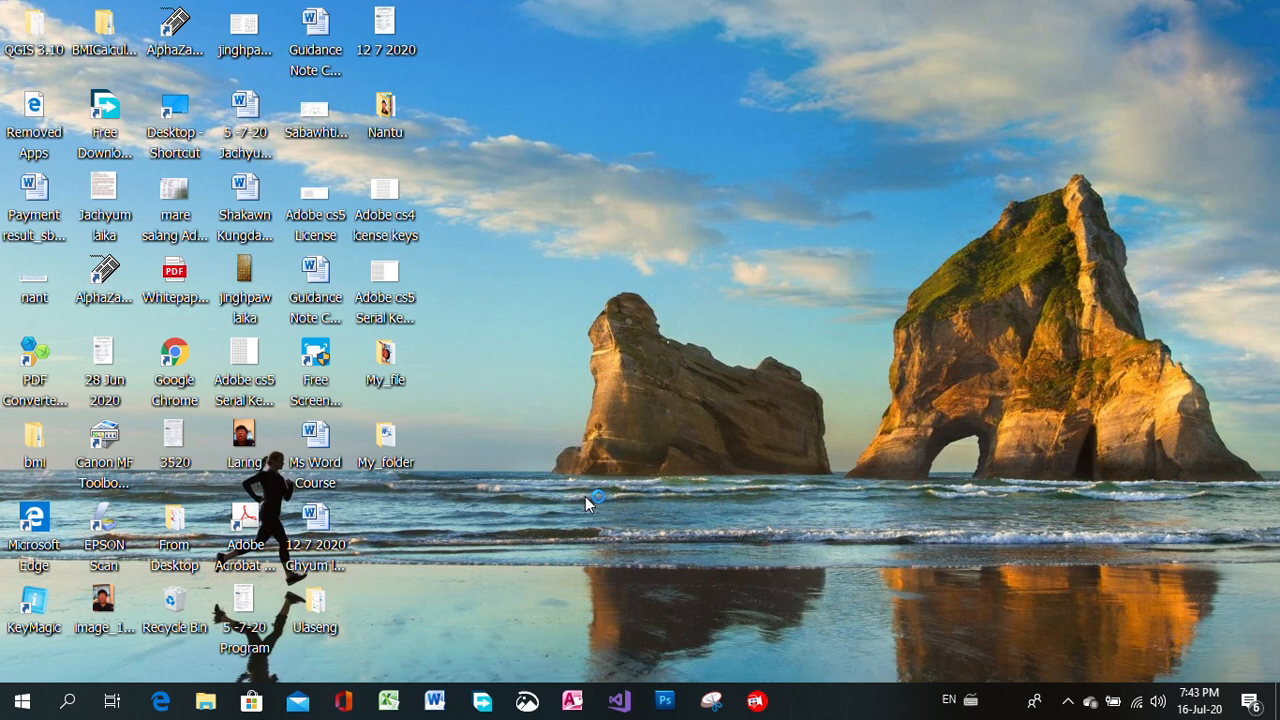
Launch Microsoft Word 2010 from the installed Microsoft Office programs.
left_click(20, 705)
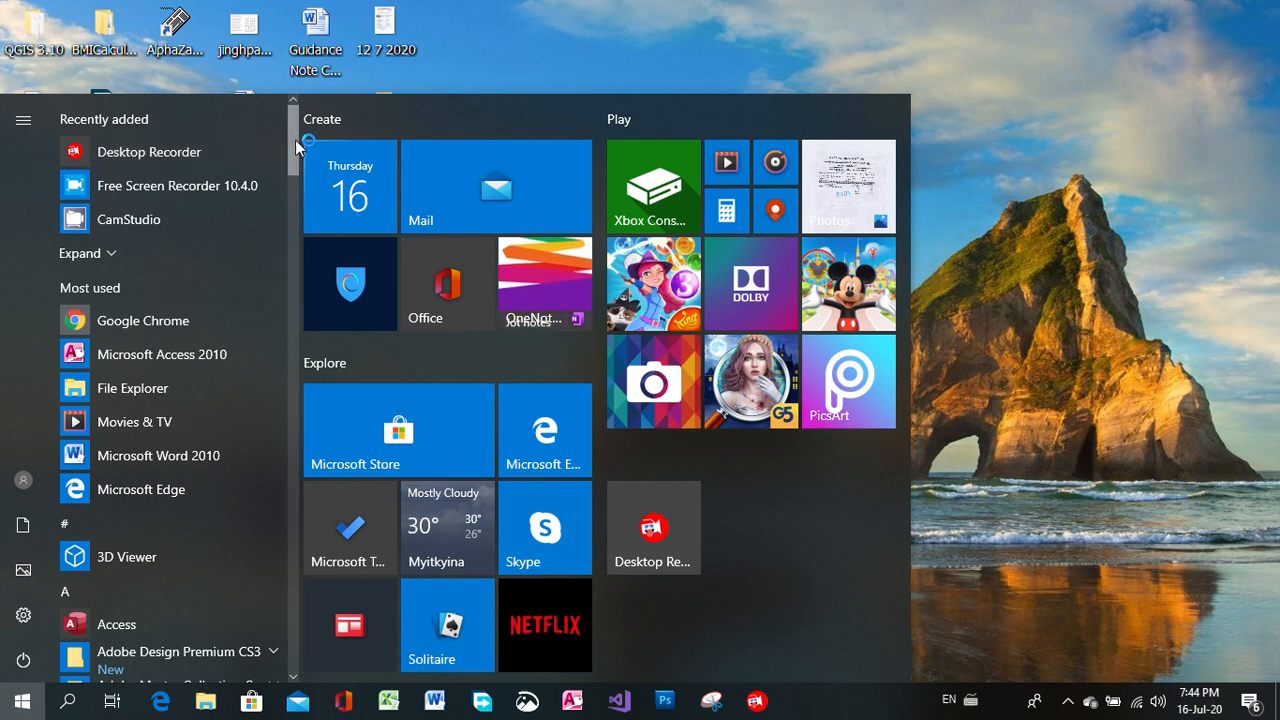
left_click_drag(294, 139, 294, 415)
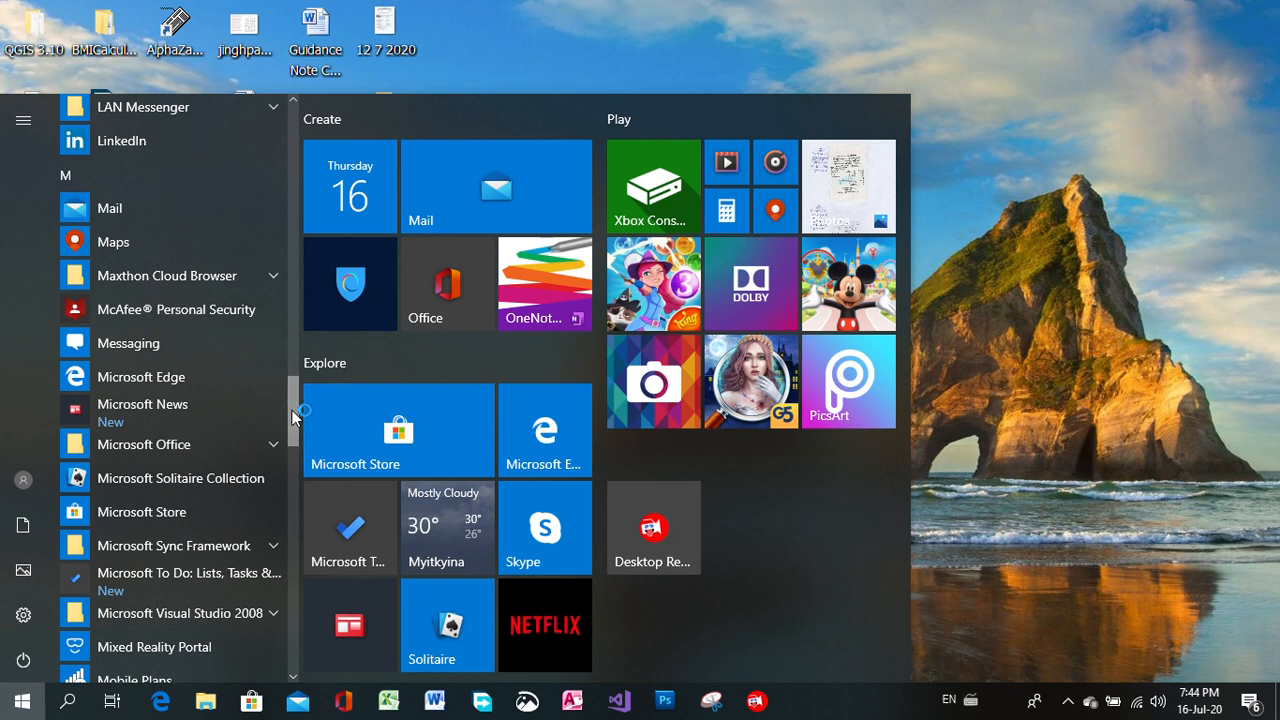
left_click(270, 444)
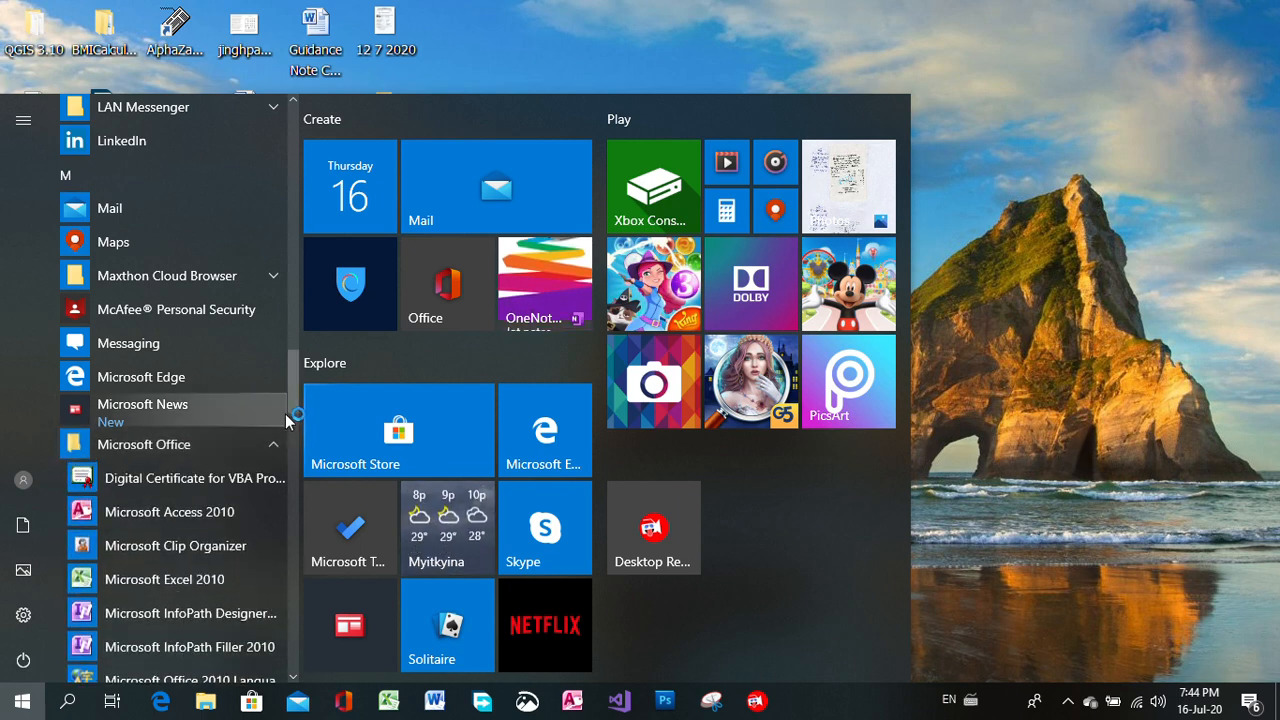
left_click_drag(294, 376, 294, 440)
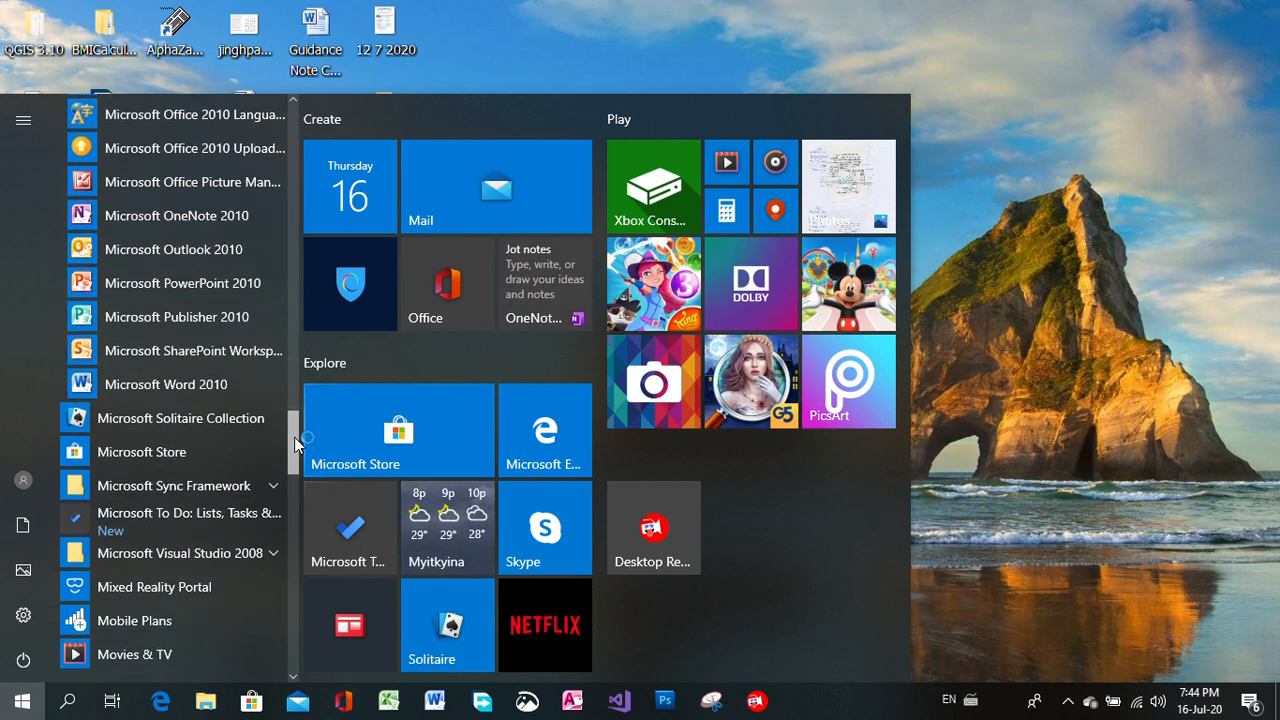
left_click(170, 370)
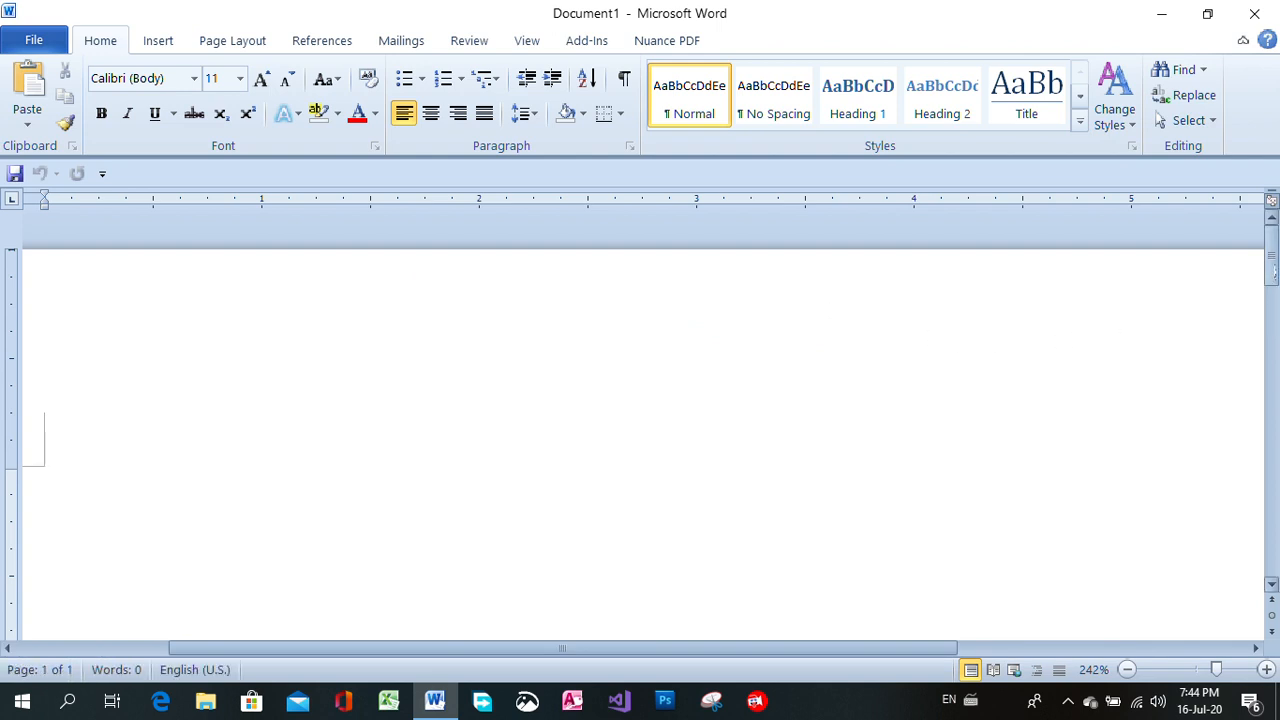
Look through the insert, page layout, references, mailings, review and view commands available for the blank document.
left_click_drag(1271, 238, 1270, 300)
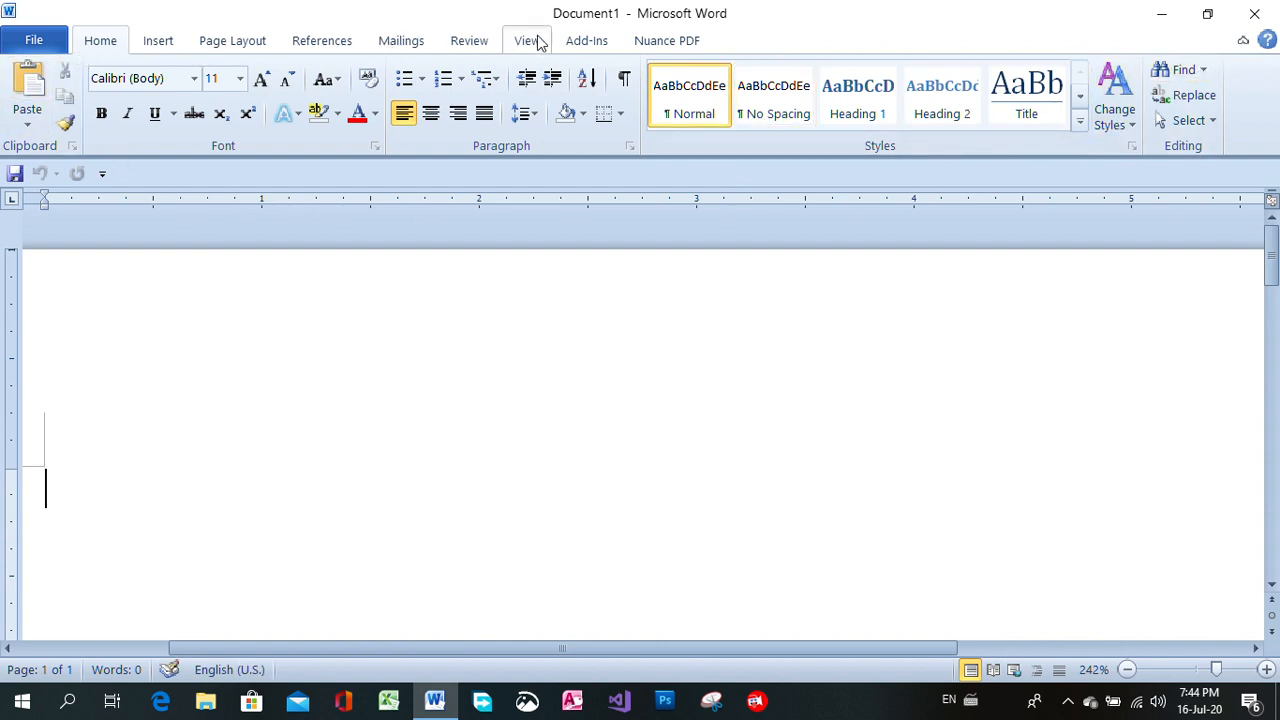
left_click(170, 41)
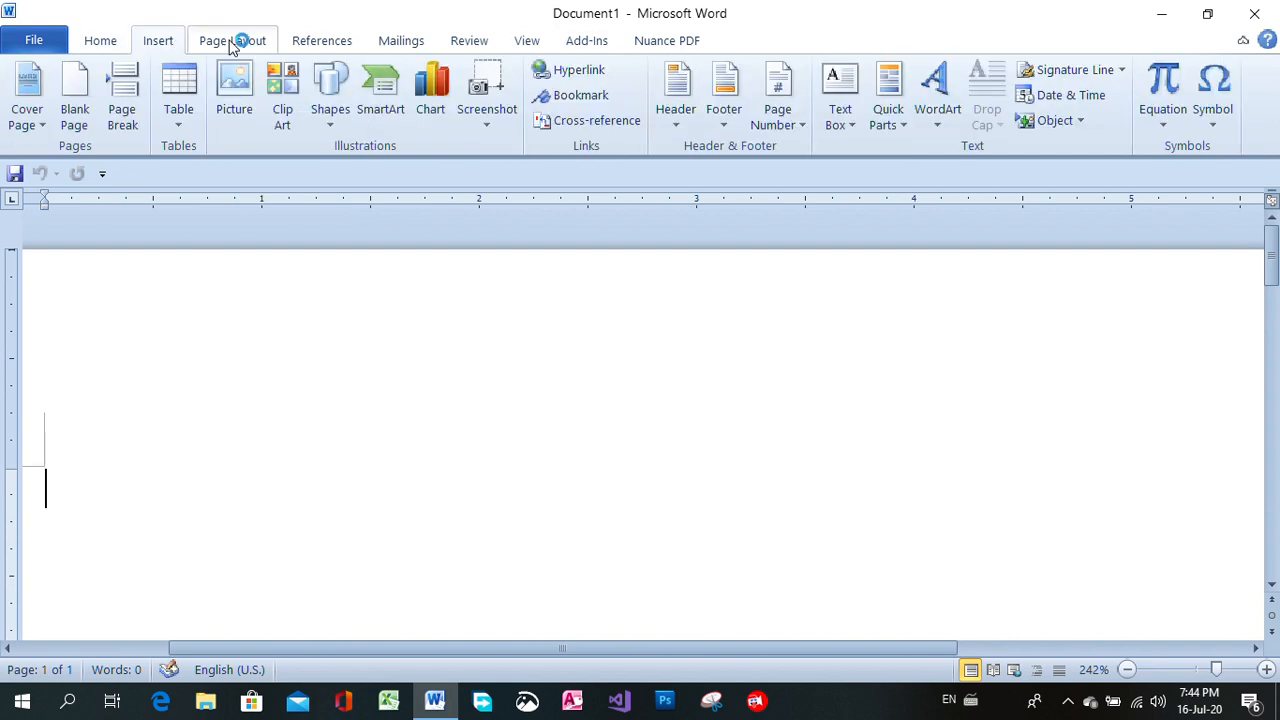
left_click(232, 41)
left_click(311, 40)
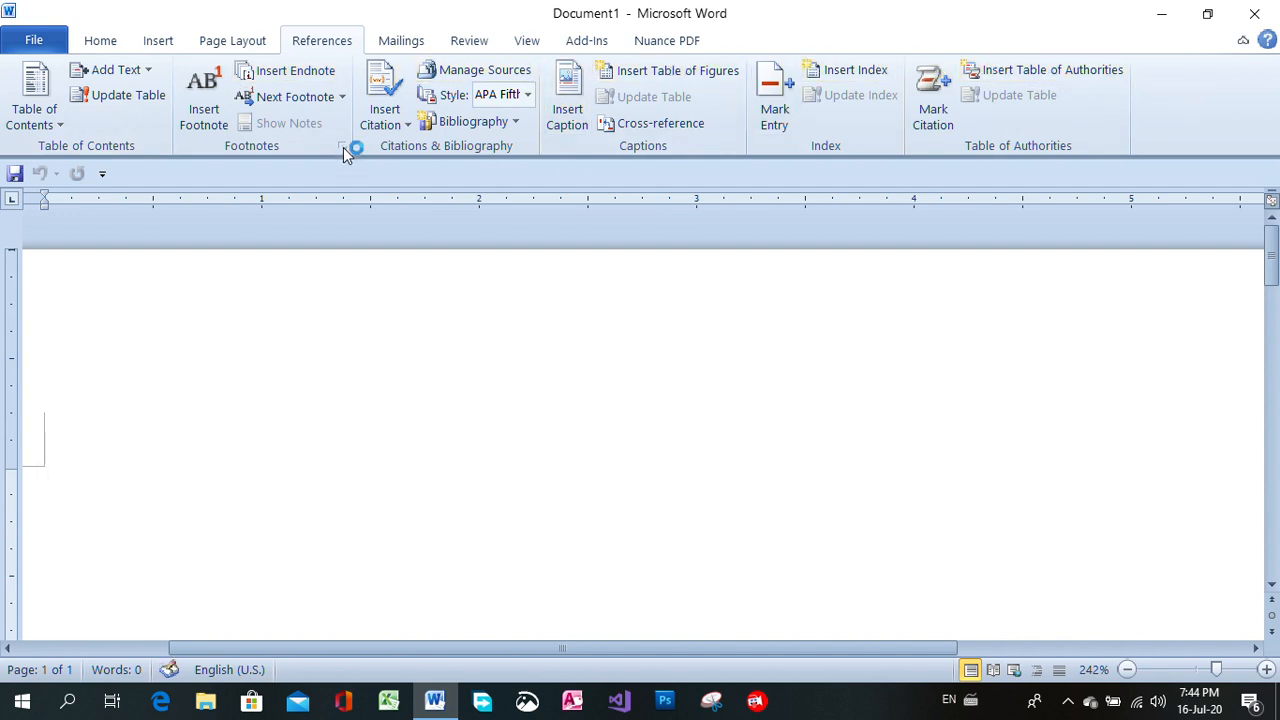
left_click(100, 40)
left_click(172, 44)
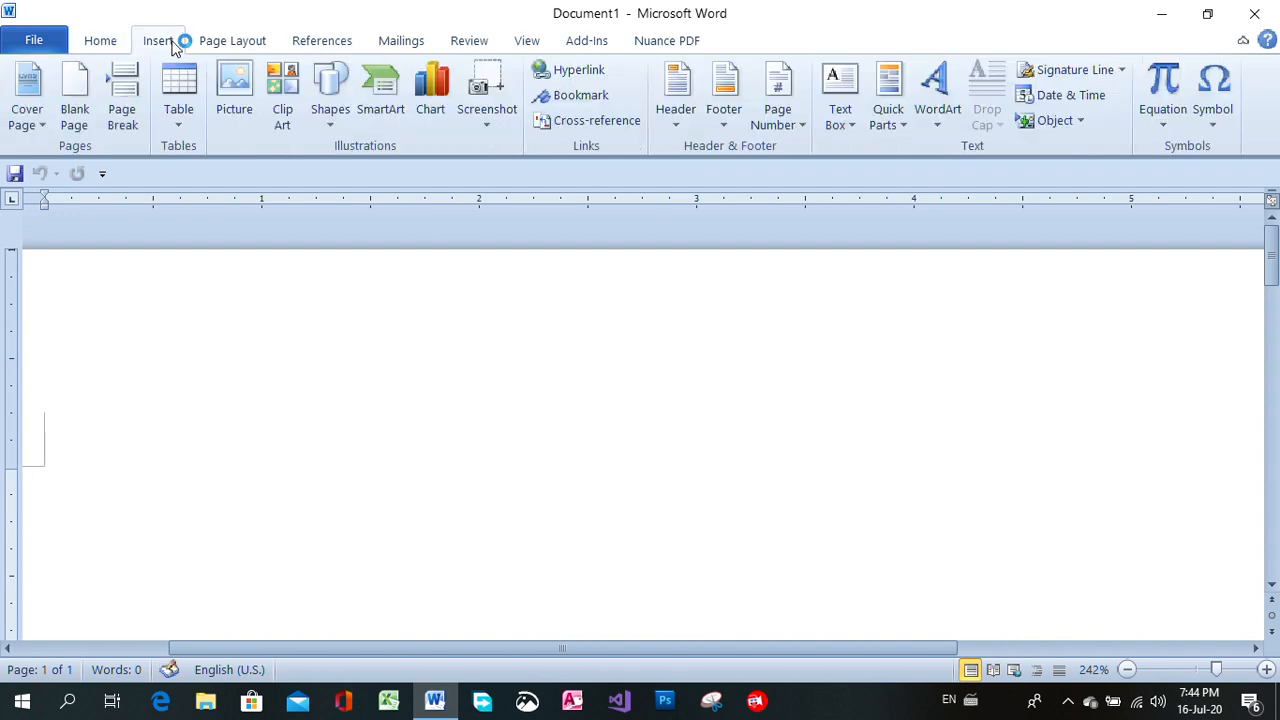
left_click(234, 40)
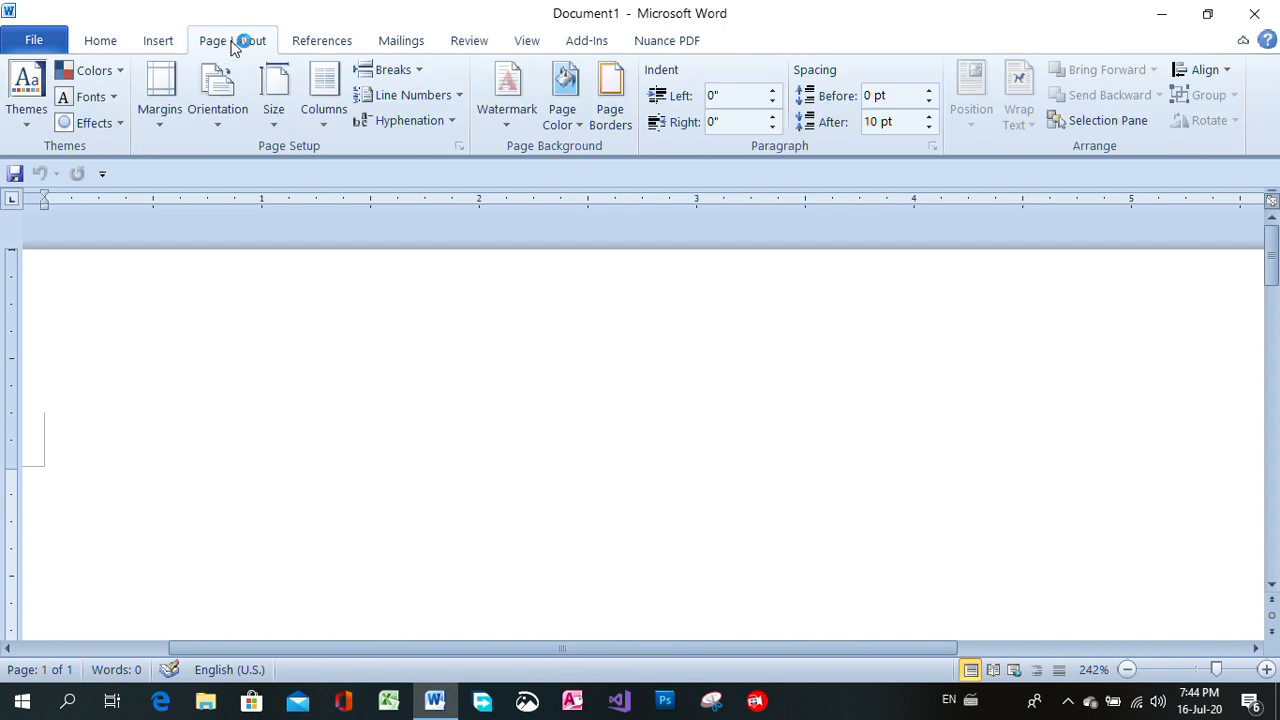
left_click(312, 46)
left_click(393, 47)
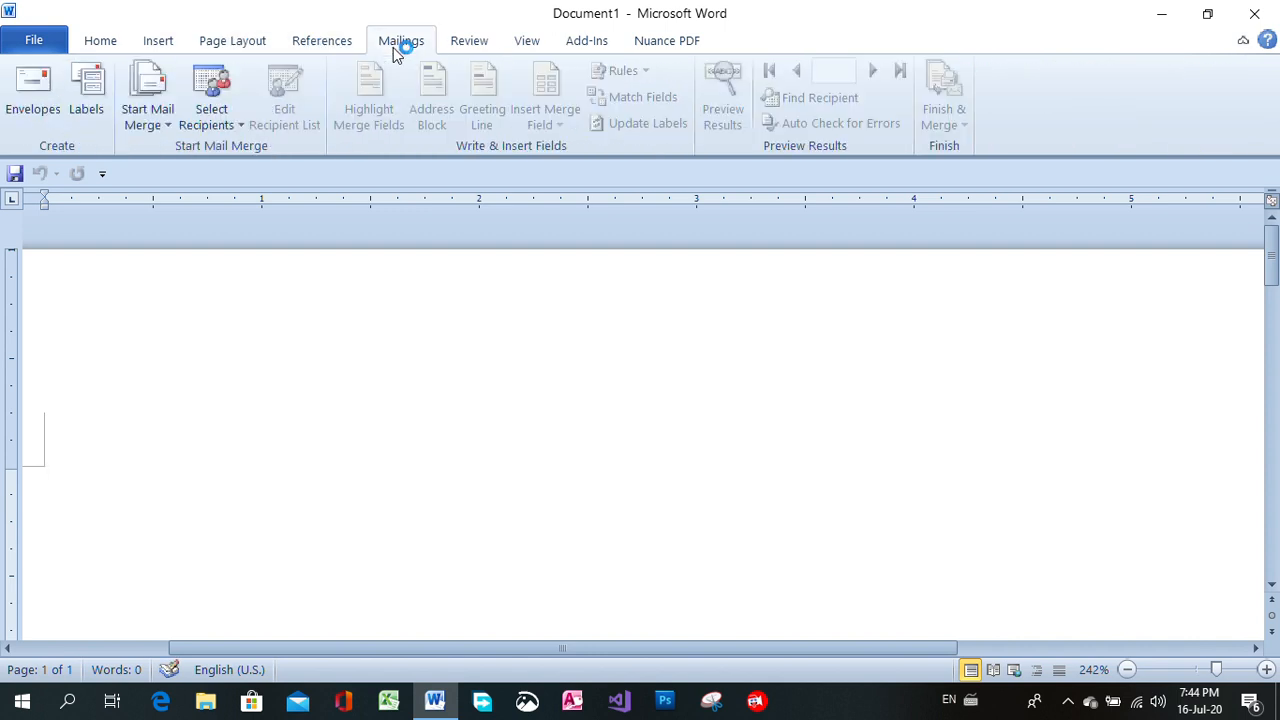
left_click(470, 45)
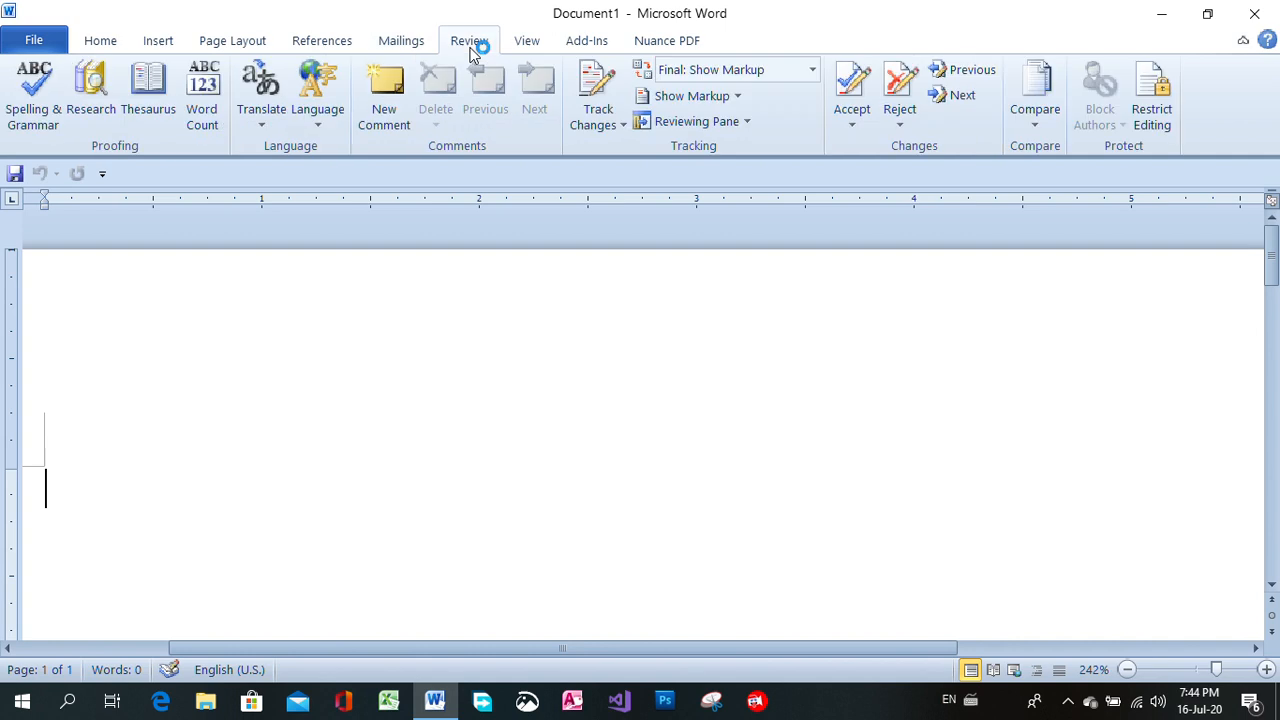
left_click(530, 45)
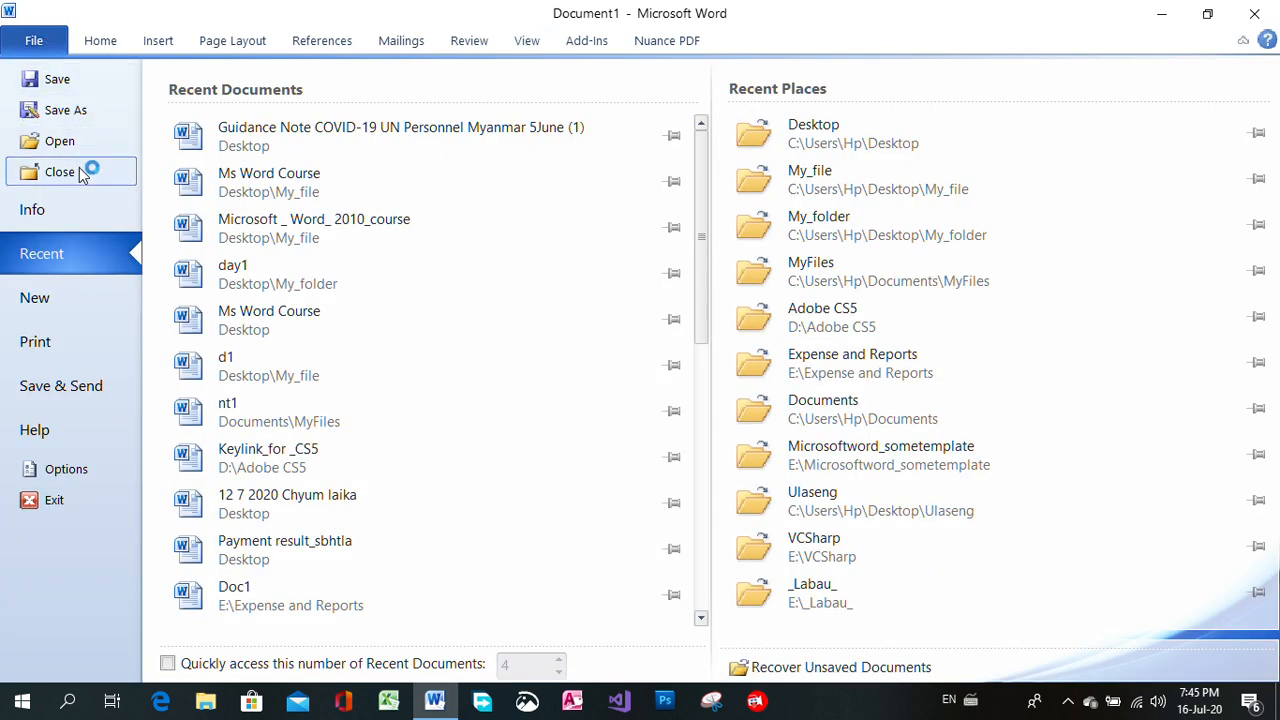
Close the empty document and create a new blank document.
left_click(83, 172)
left_click(28, 39)
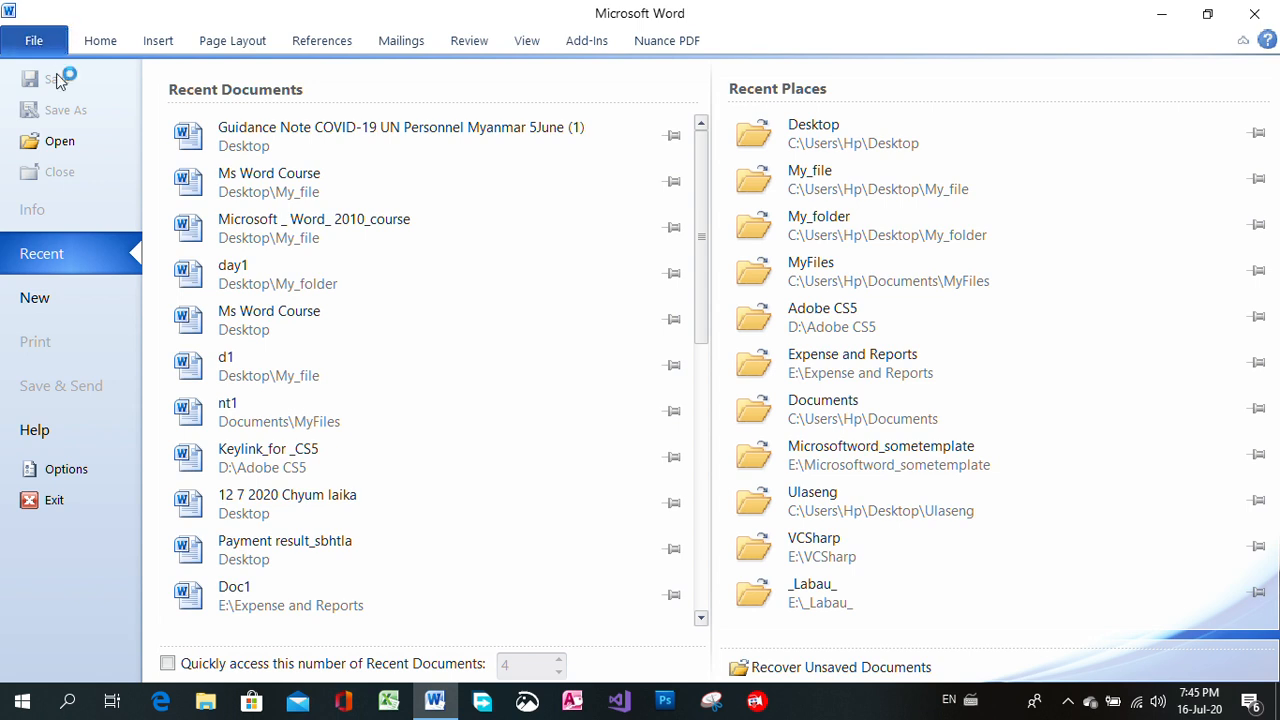
left_click(66, 303)
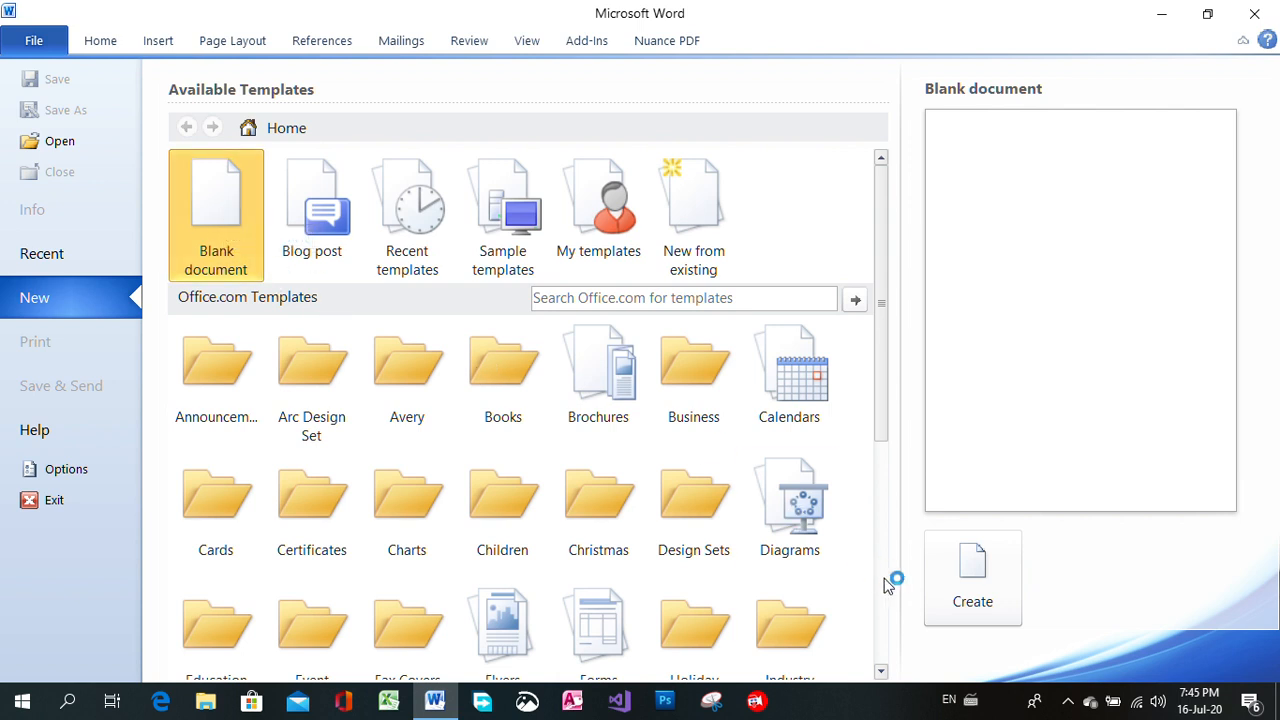
left_click(971, 568)
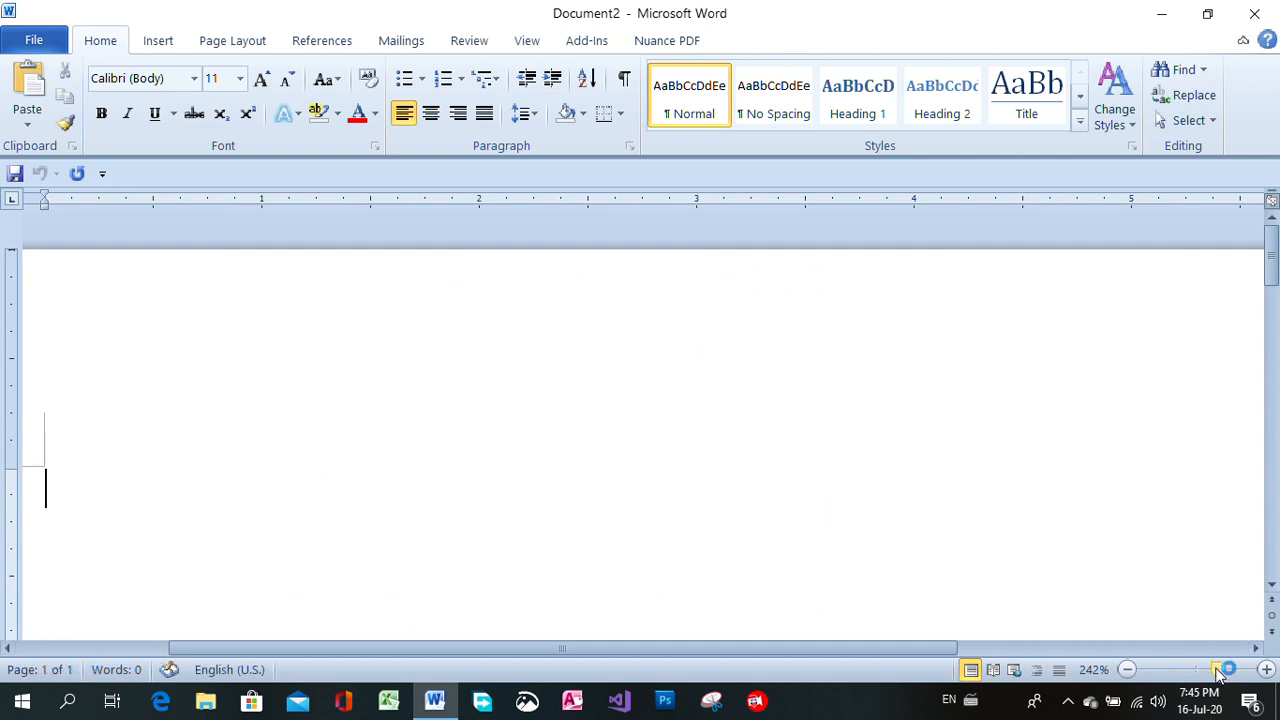
Set the new document's paper size to A4 with the page shown at 100% zoom.
left_click_drag(1218, 674, 1203, 676)
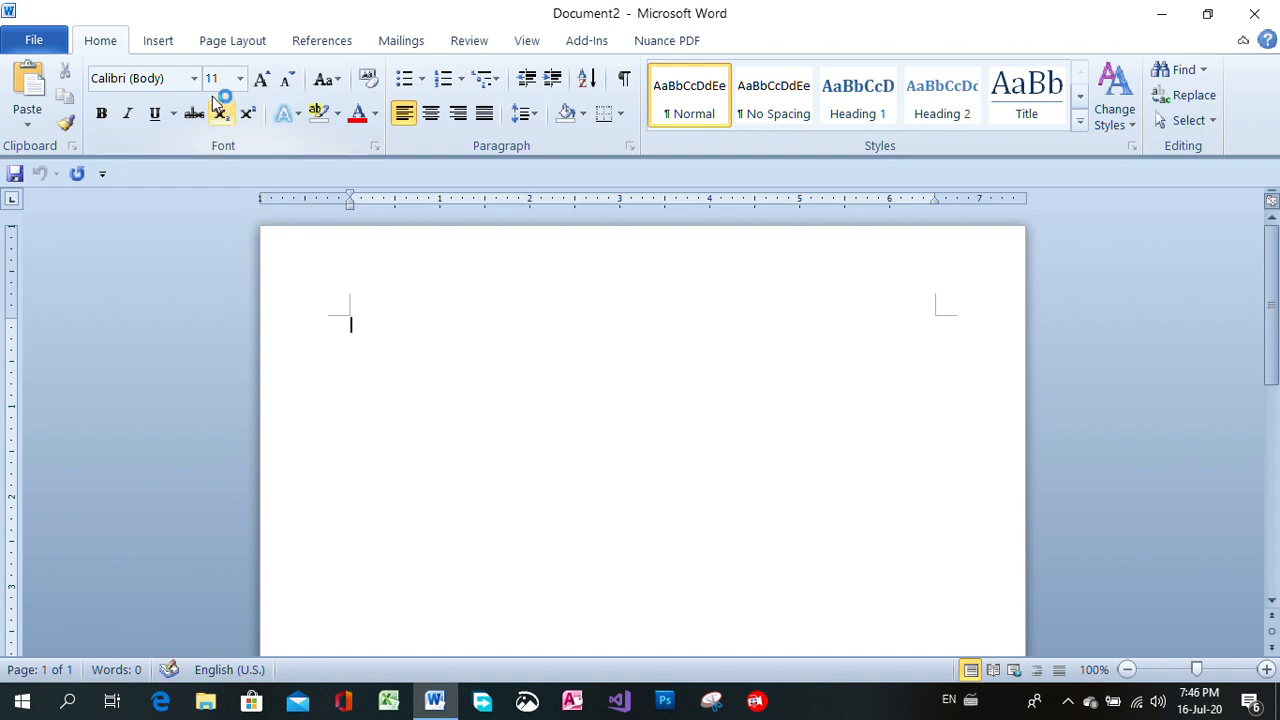
left_click(214, 45)
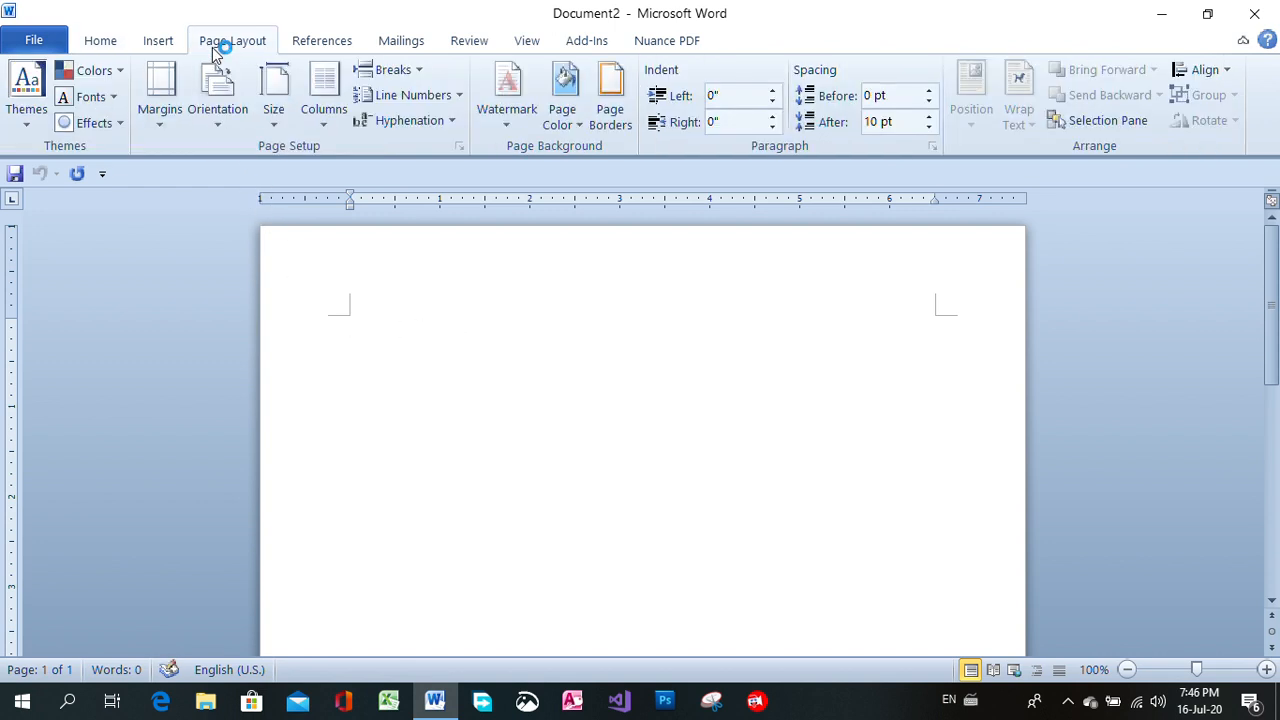
left_click(161, 126)
left_click(275, 120)
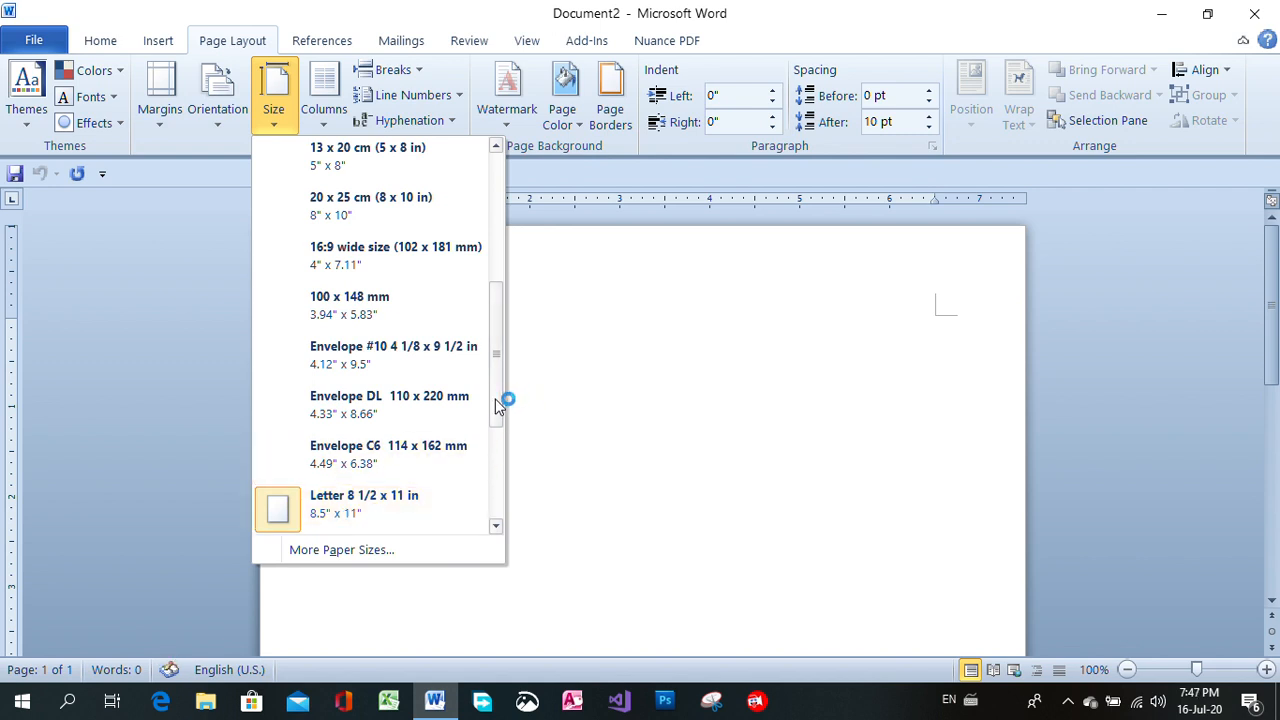
left_click_drag(503, 400, 501, 232)
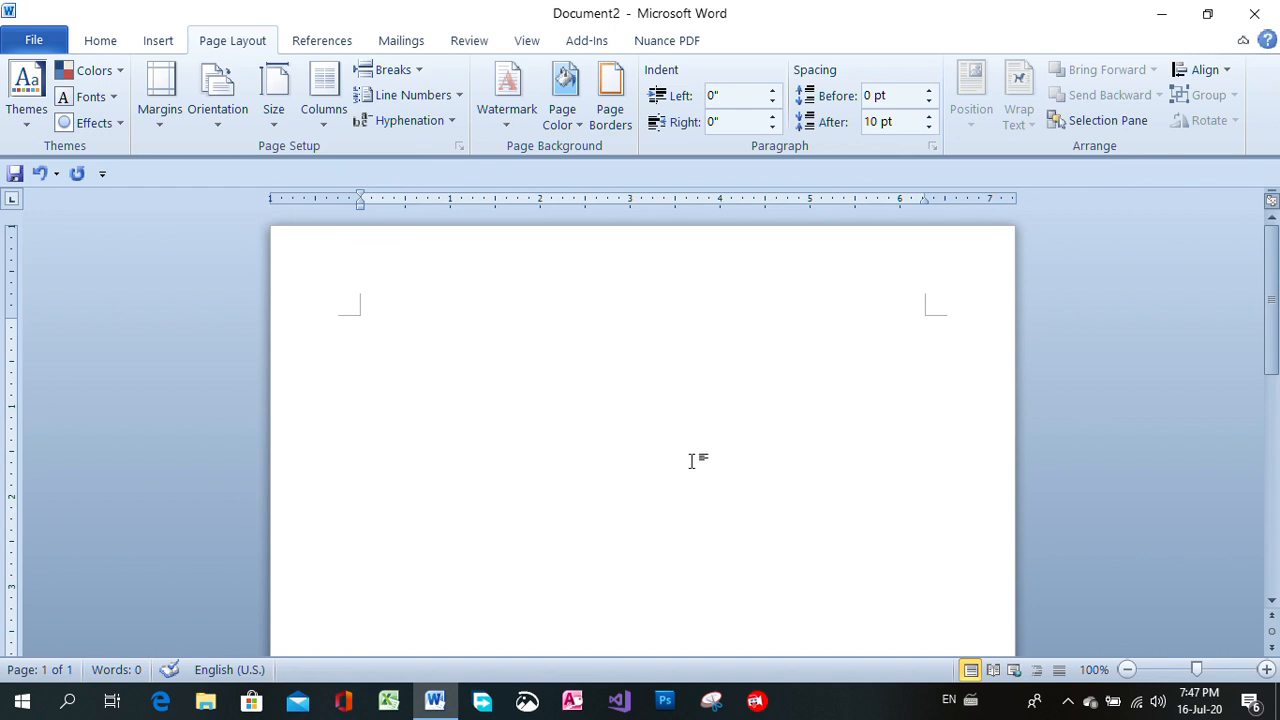
Switch the page orientation to landscape and return it to portrait.
left_click(219, 127)
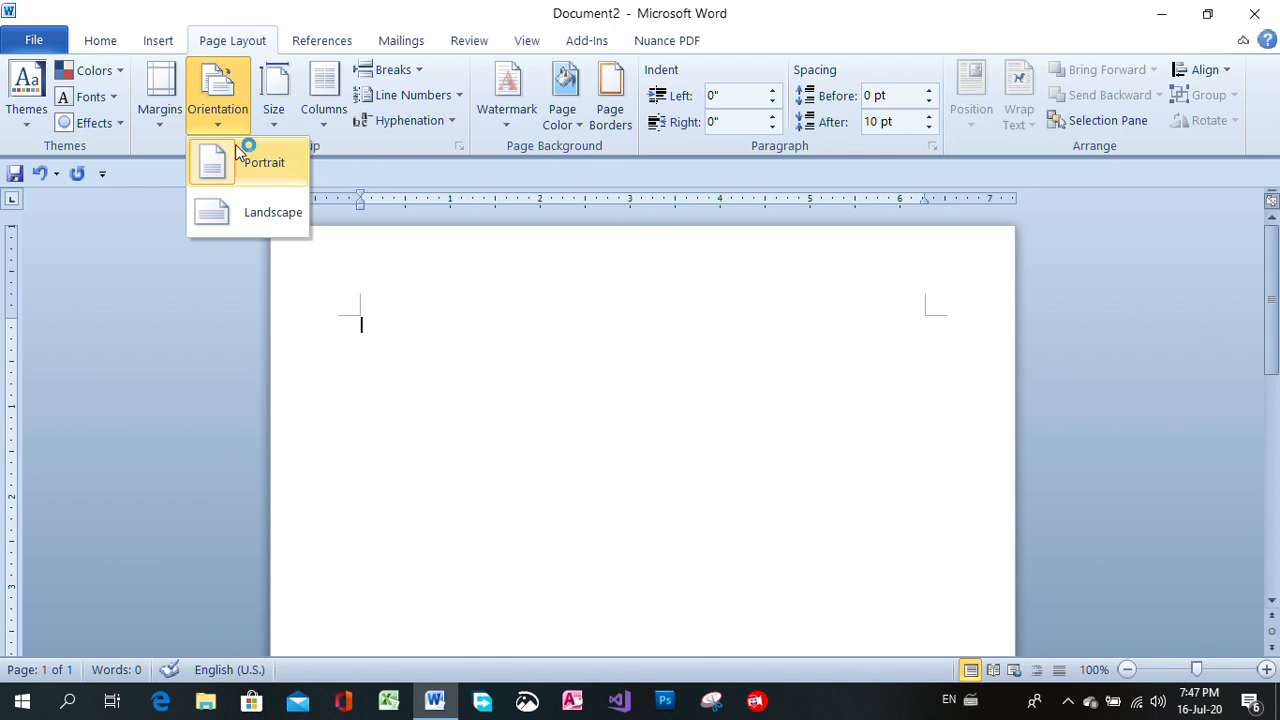
left_click(276, 209)
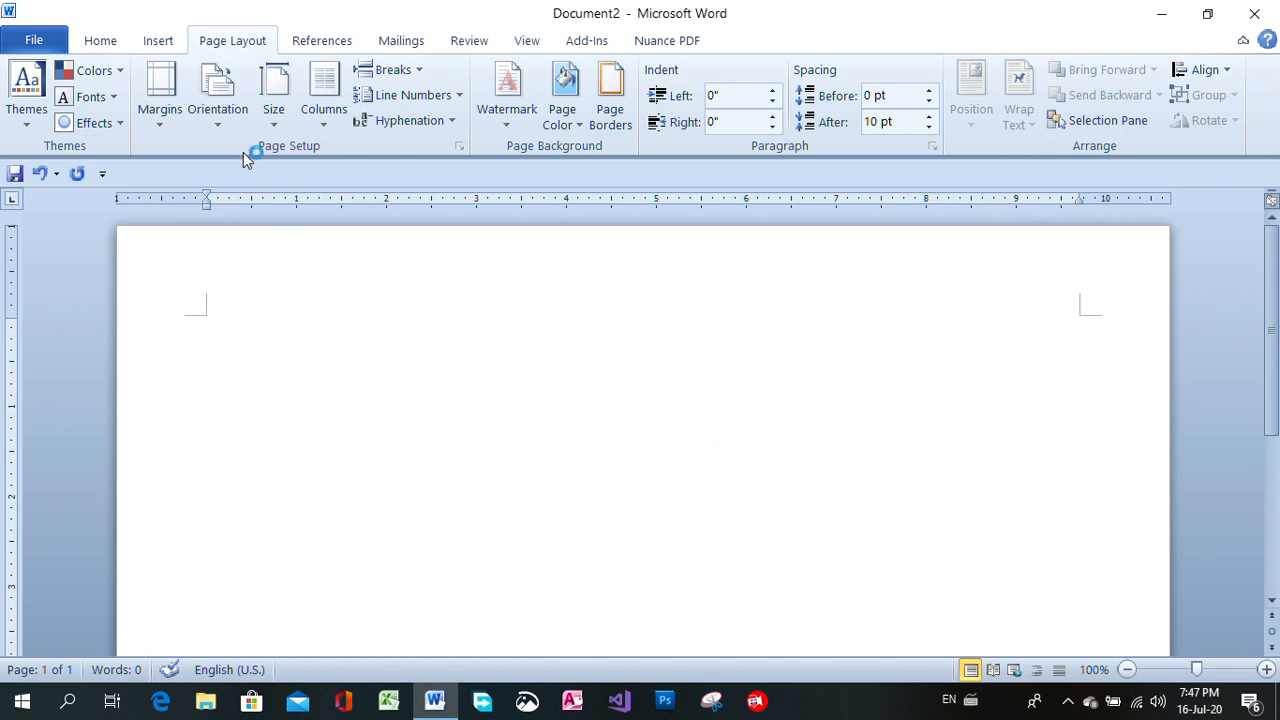
left_click(224, 125)
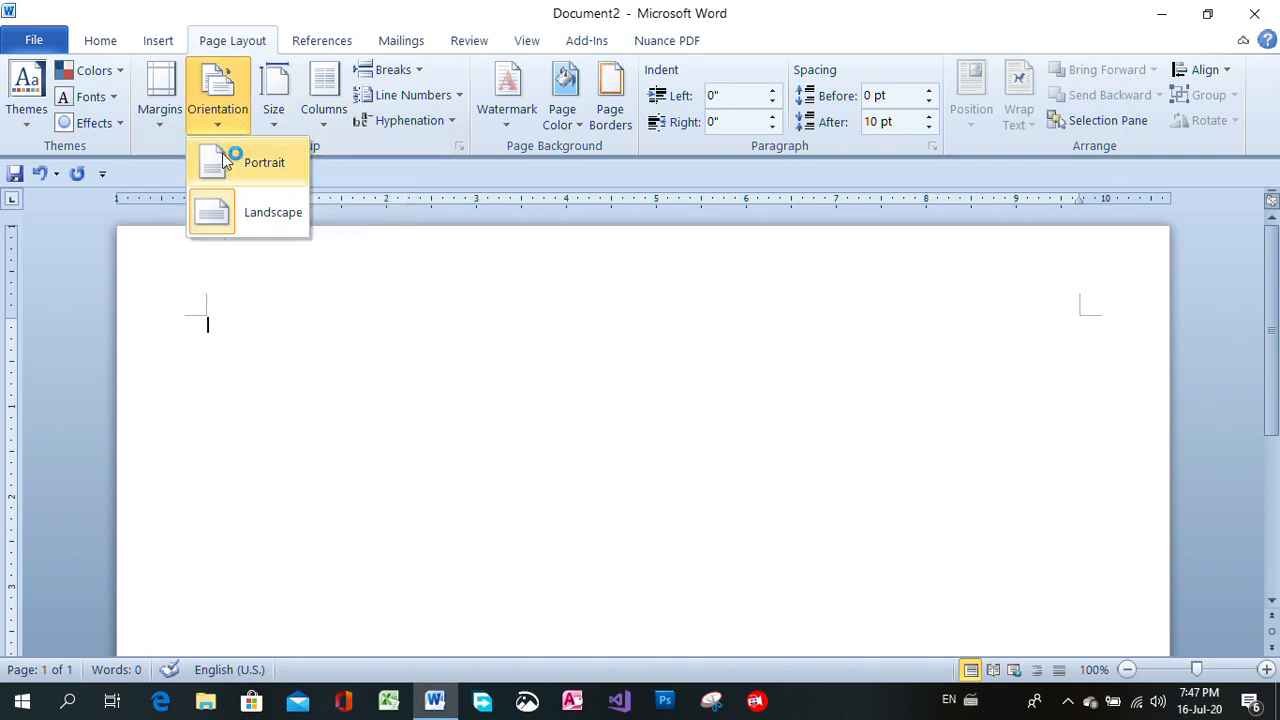
left_click(226, 162)
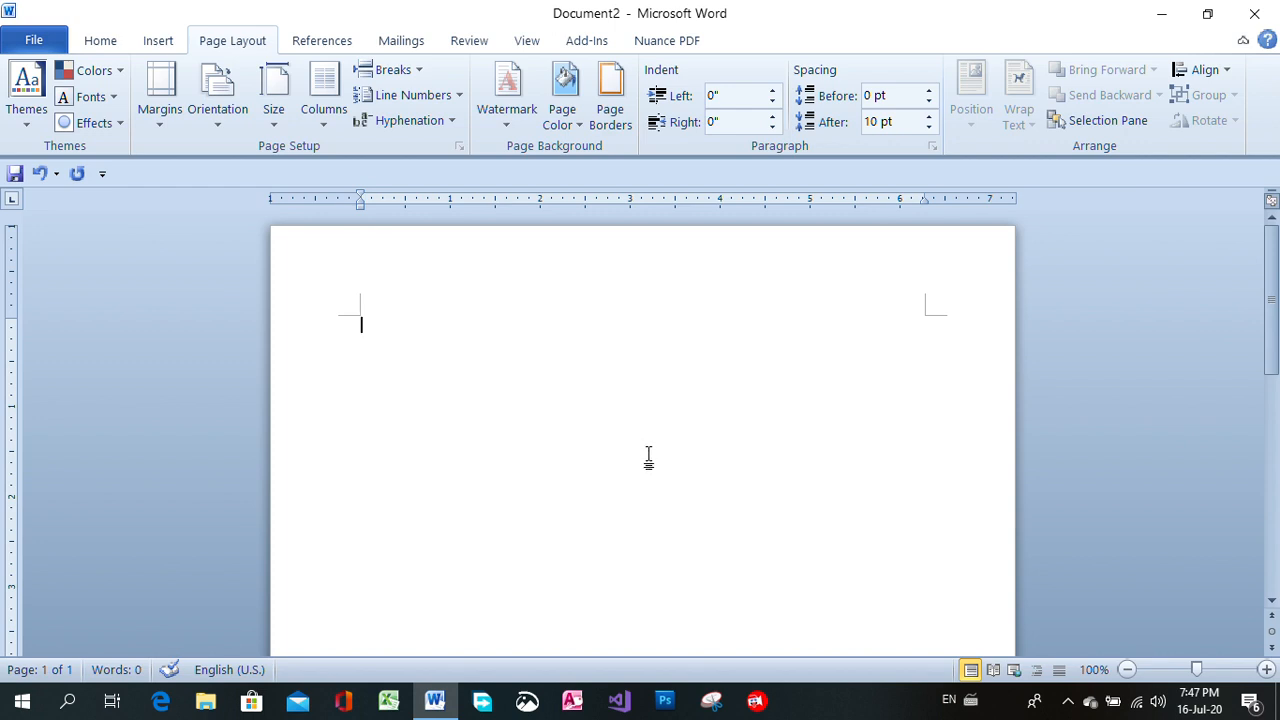
left_click(218, 118)
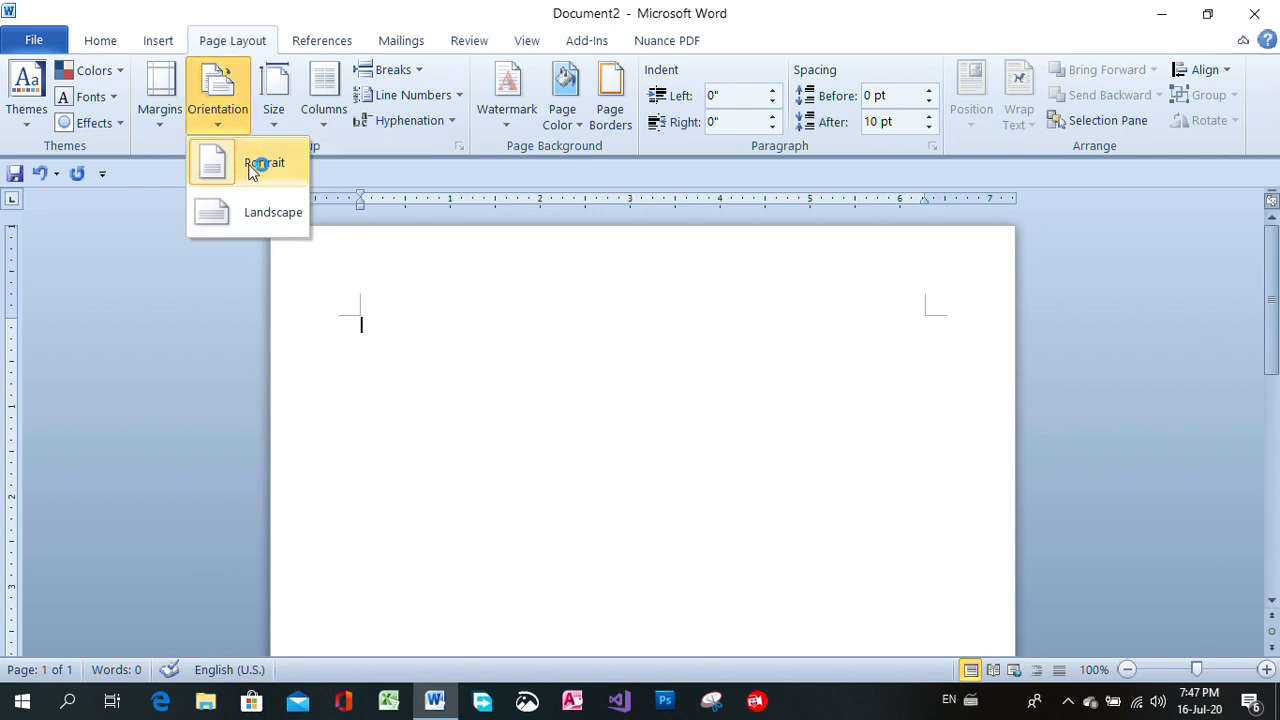
left_click(254, 164)
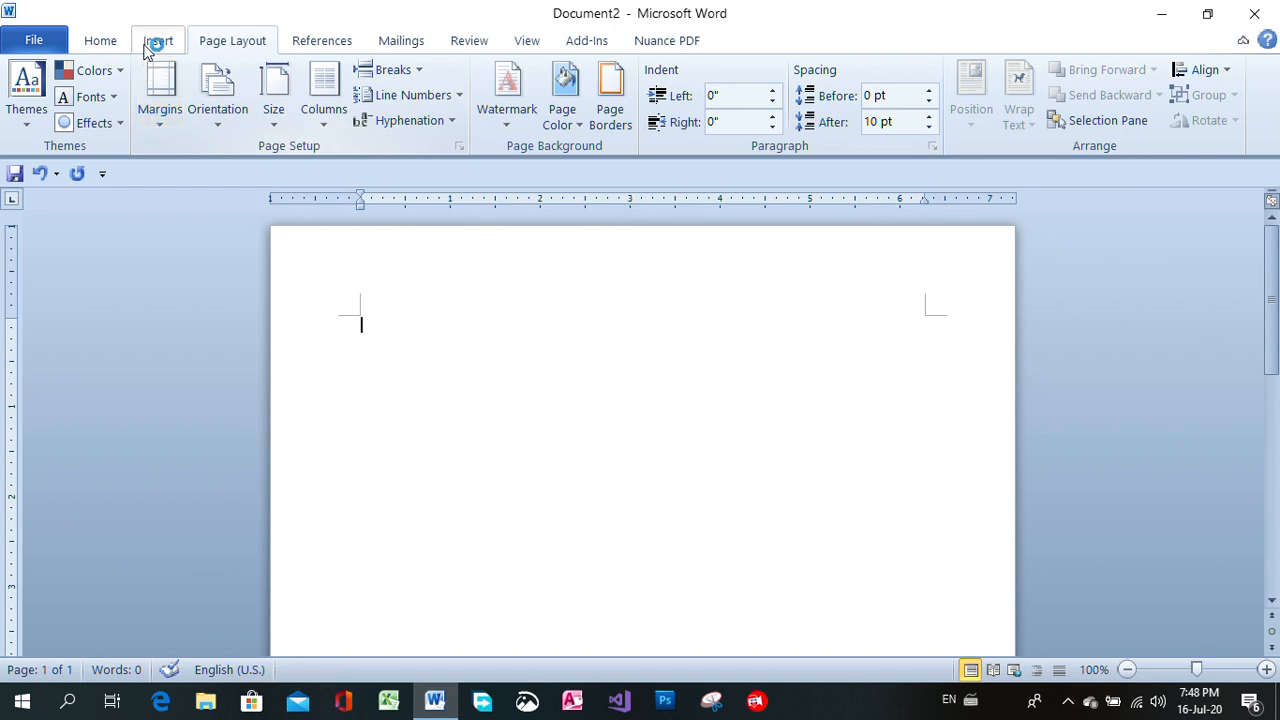
Set the font for the empty document to Times New Roman at size 12.
left_click(99, 42)
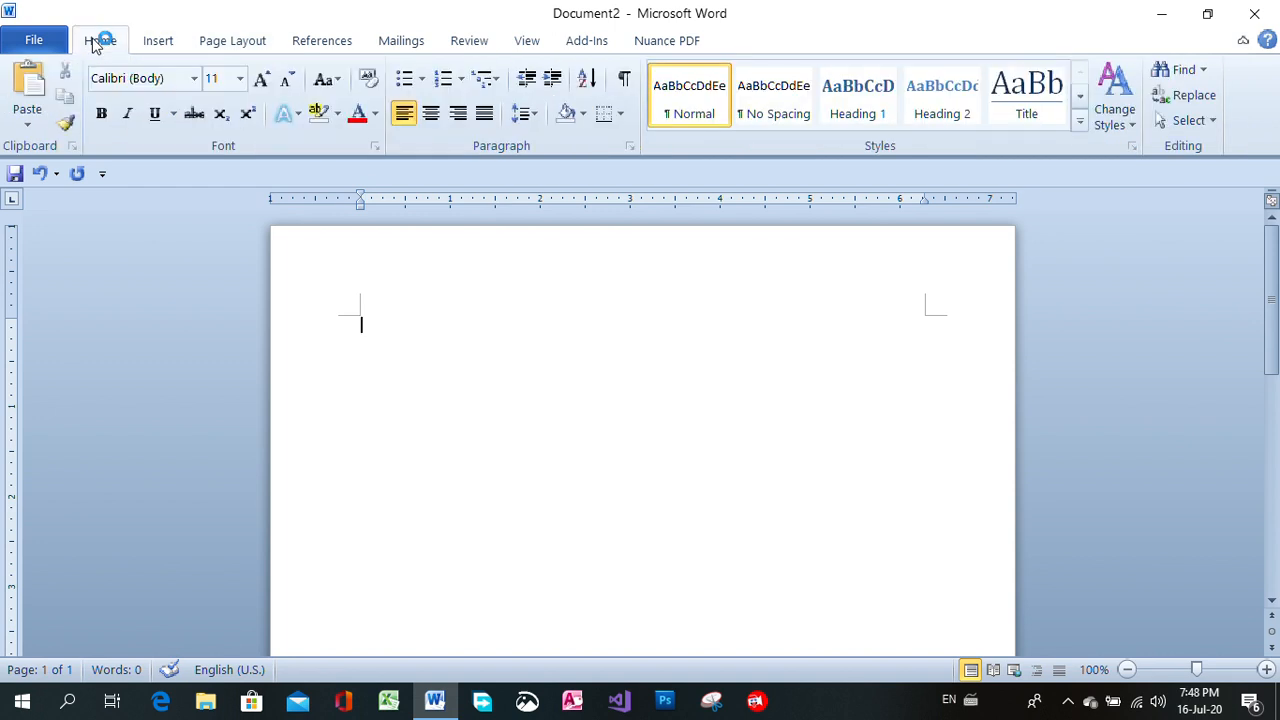
left_click(195, 80)
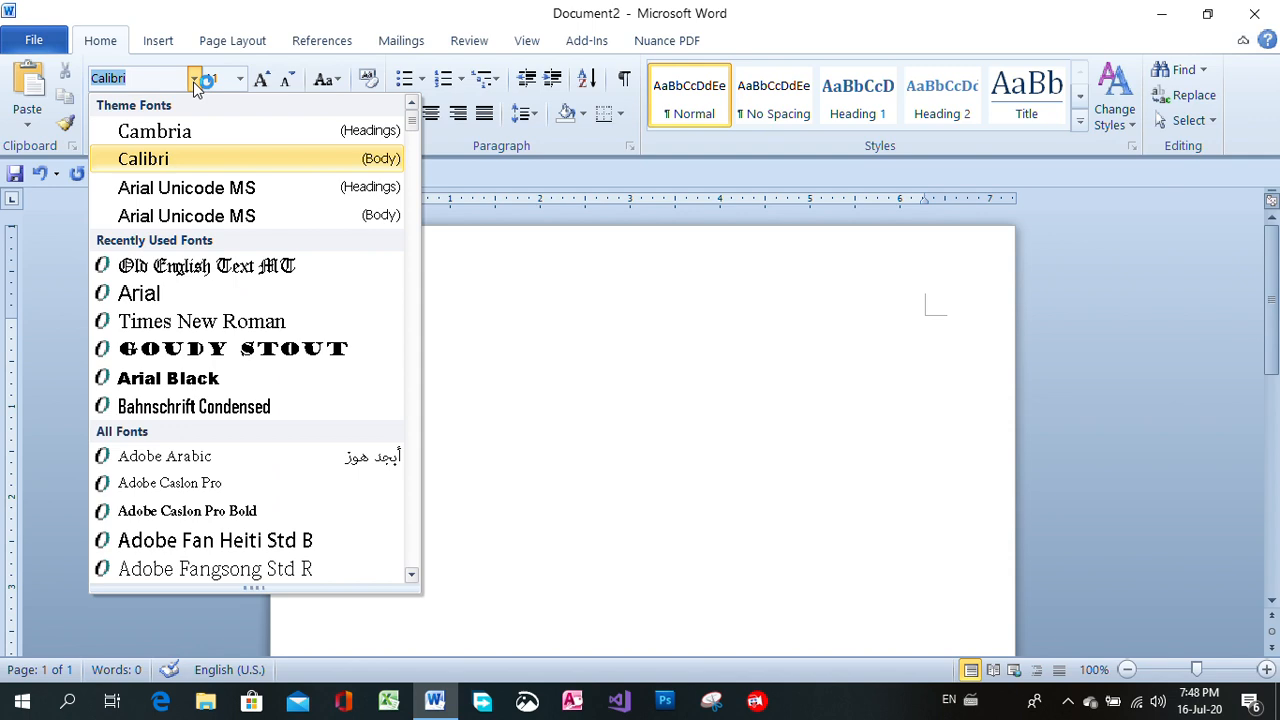
left_click(194, 292)
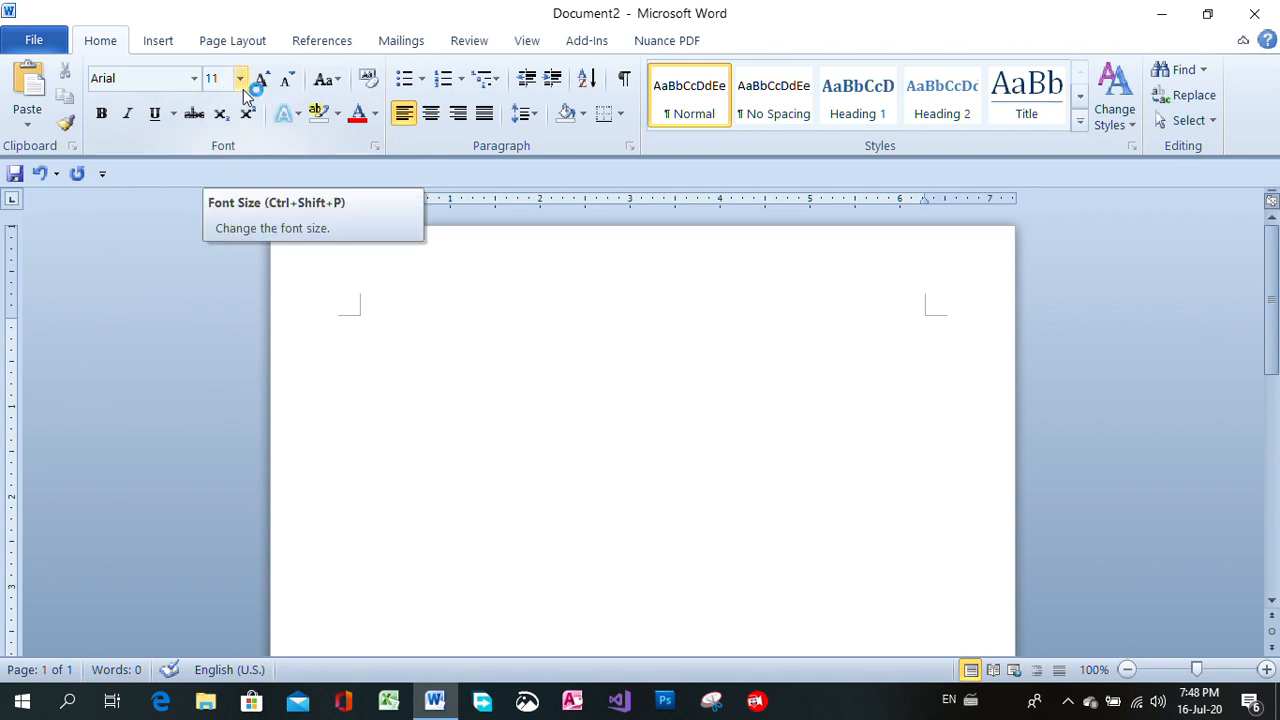
left_click(195, 82)
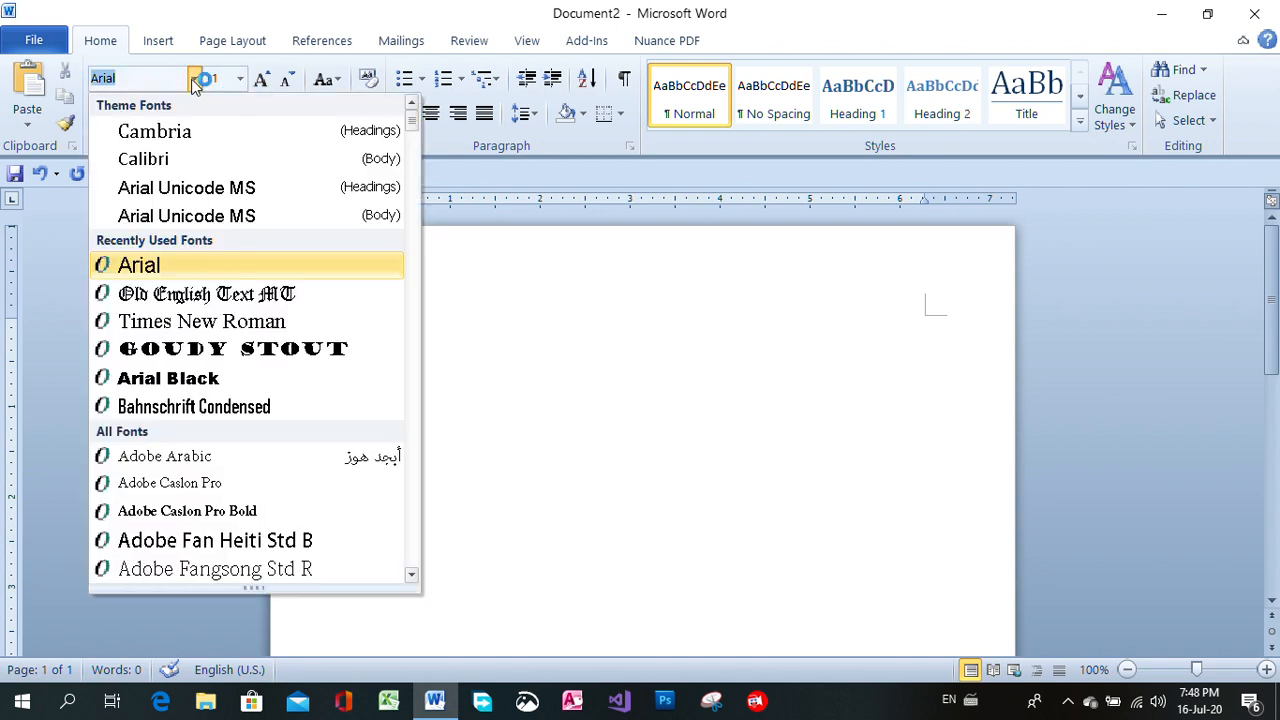
left_click(277, 321)
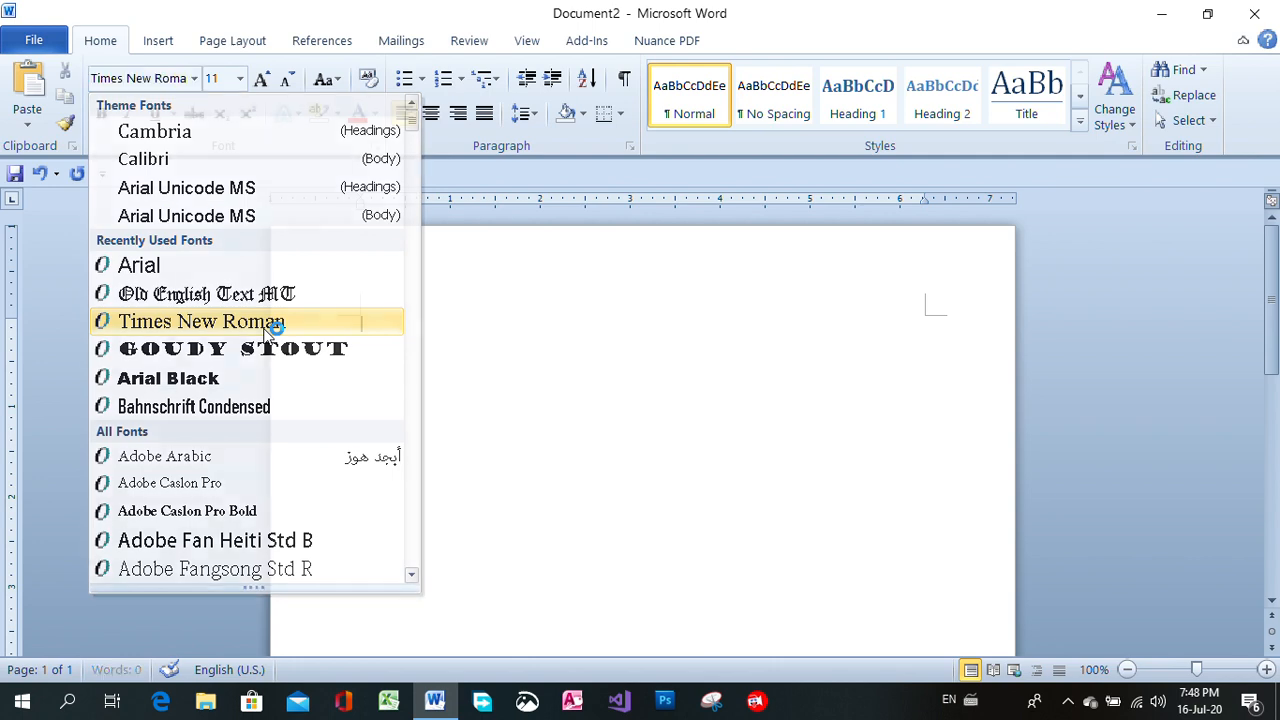
left_click(255, 86)
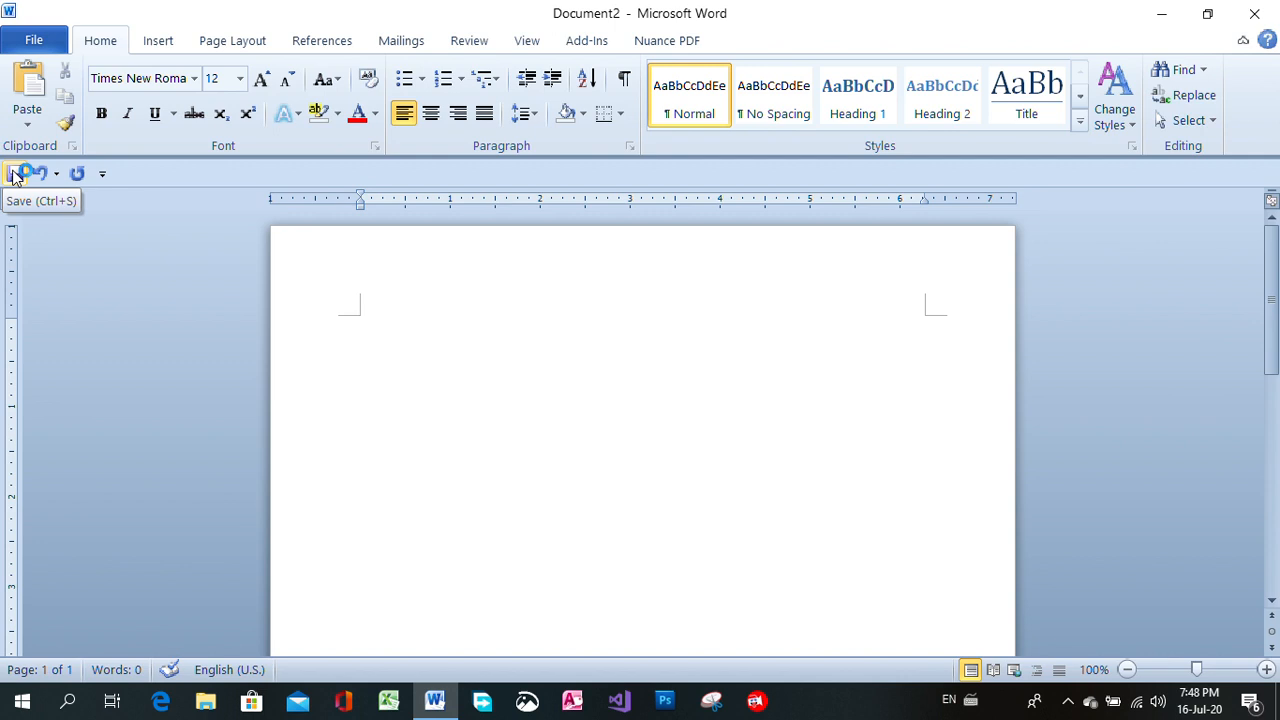
Start saving the document and create a new folder named My_Folder1 on the Desktop as its location.
left_click(45, 42)
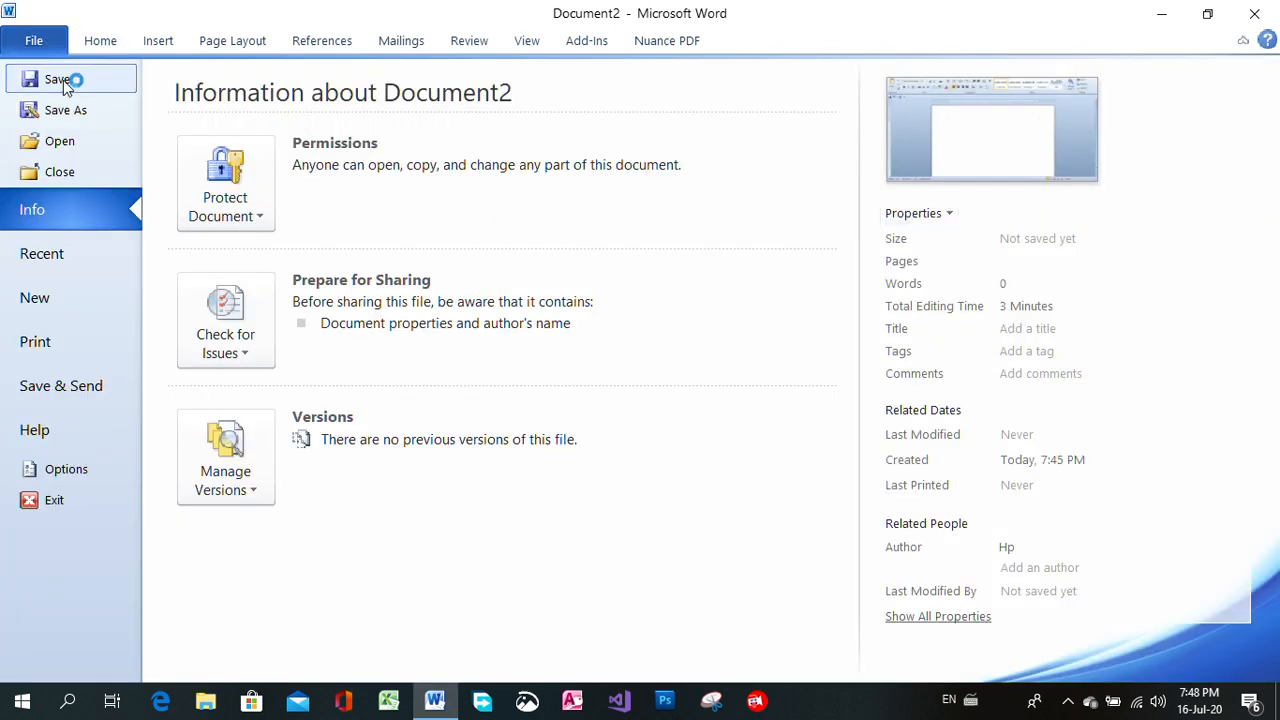
left_click(63, 81)
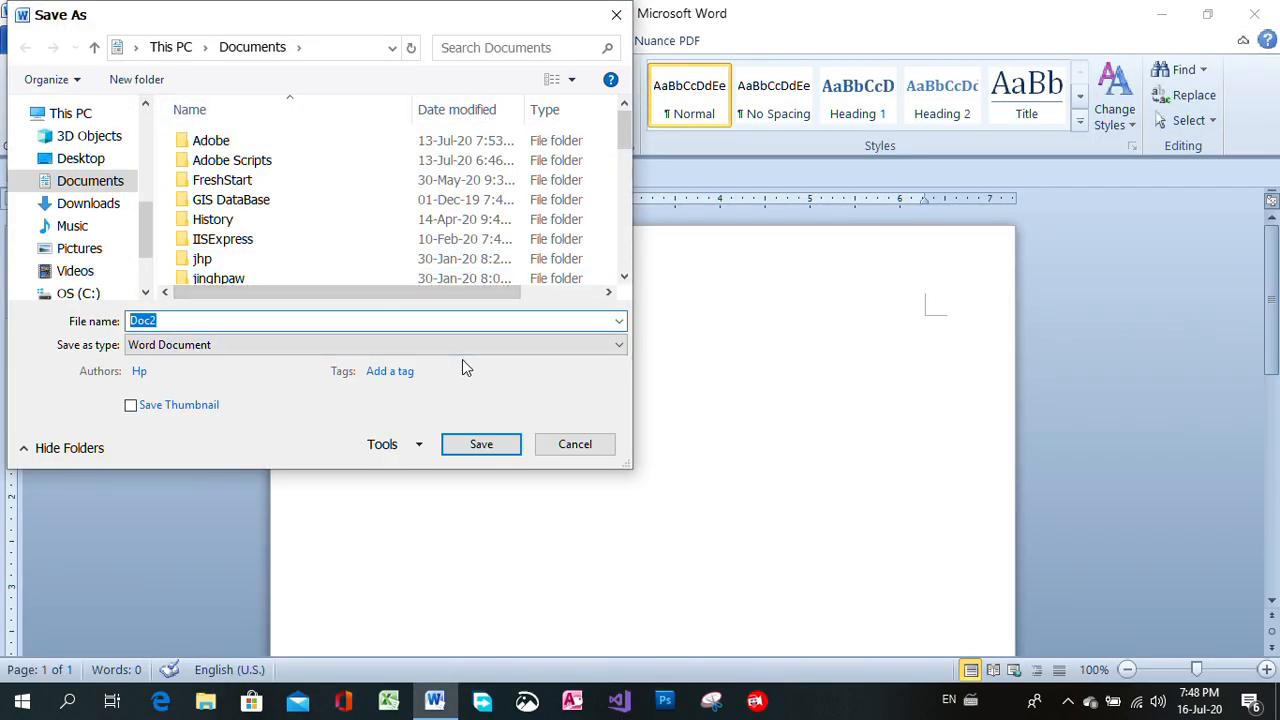
left_click(88, 162)
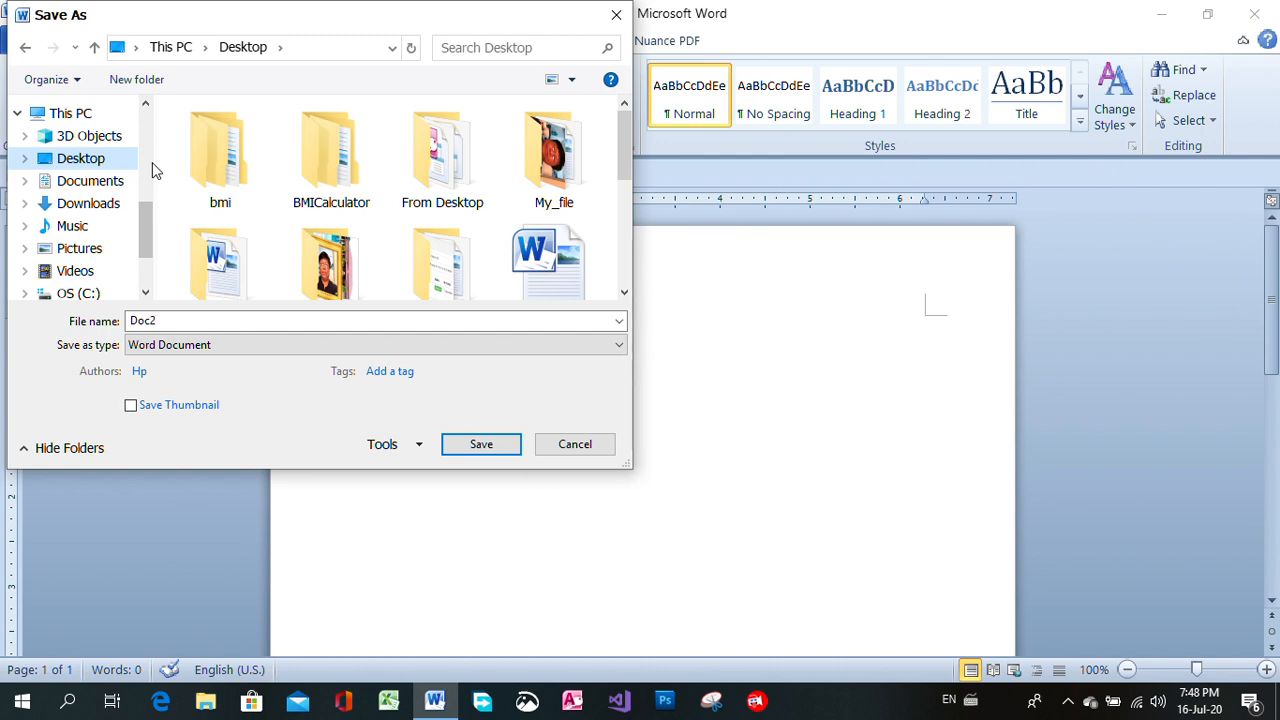
left_click(131, 88)
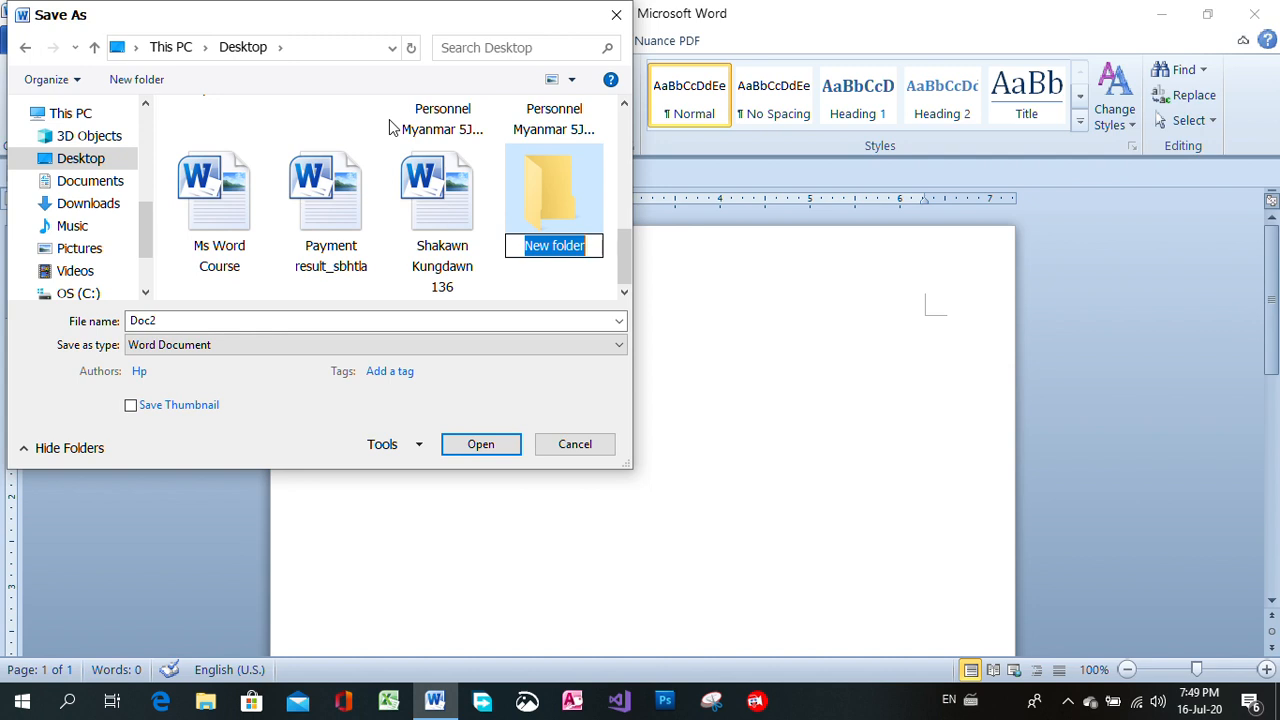
type("My")
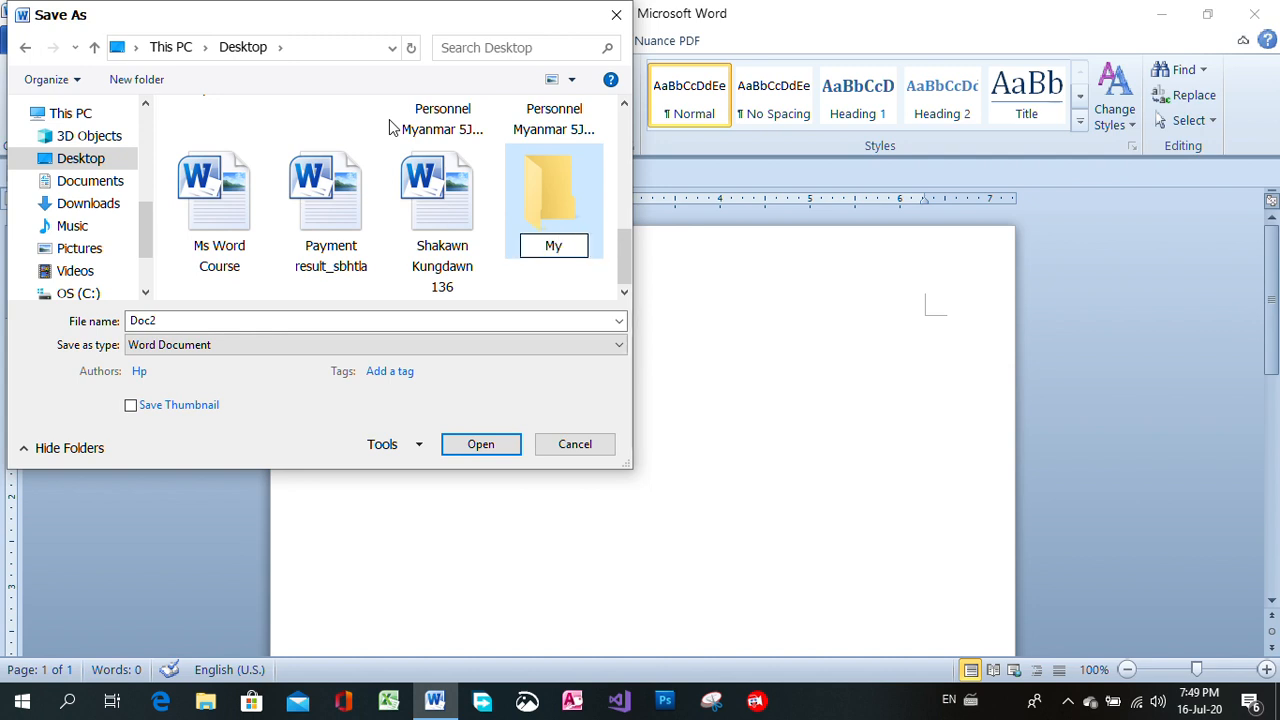
type("_Fo")
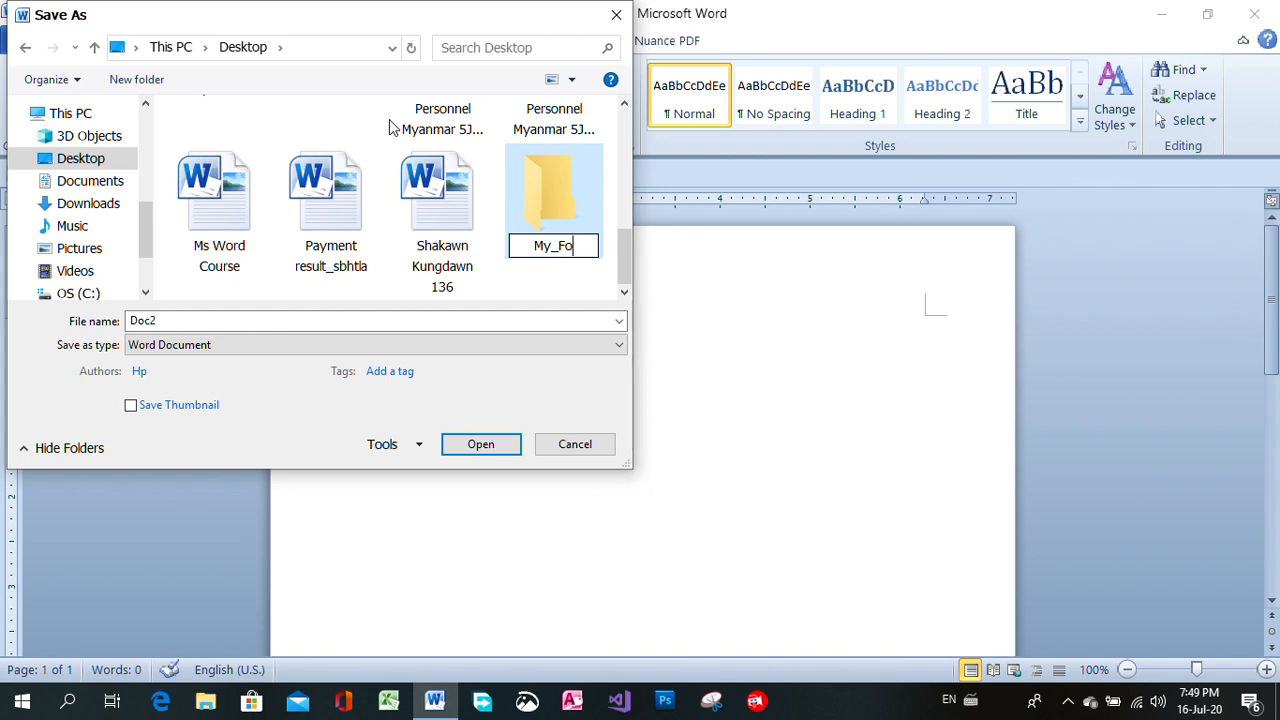
type("lder")
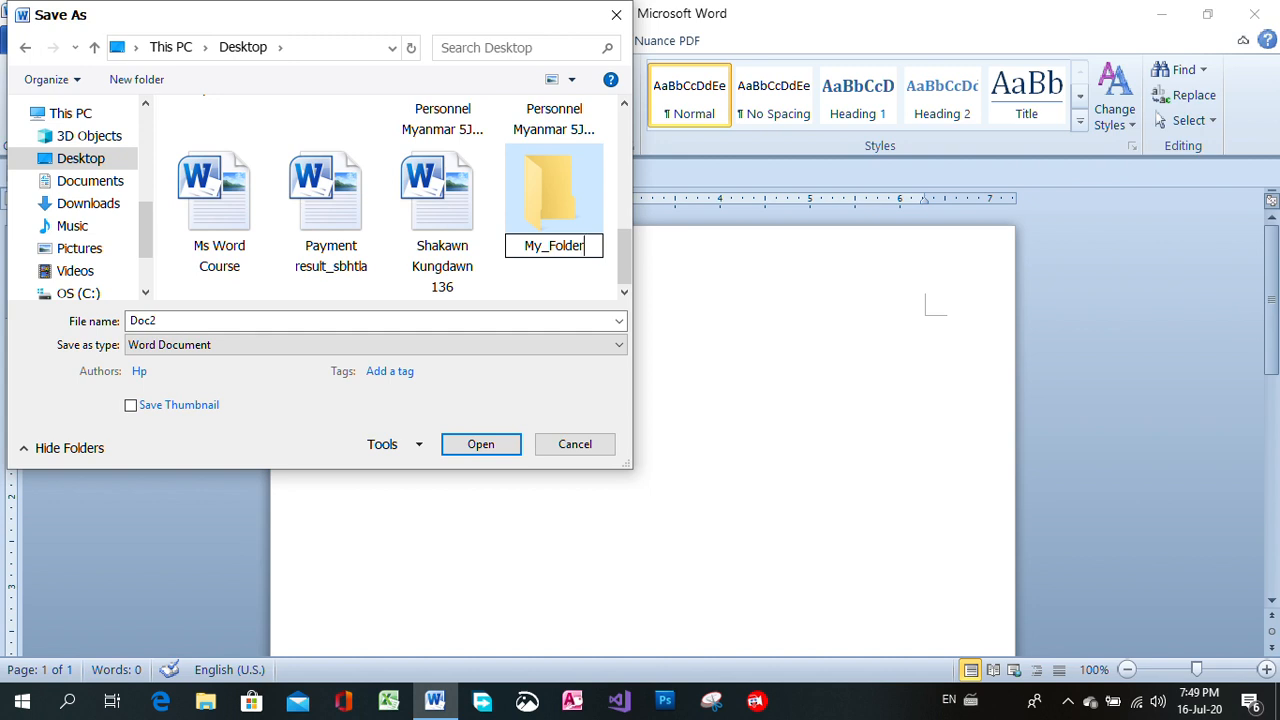
type("1")
left_click(534, 199)
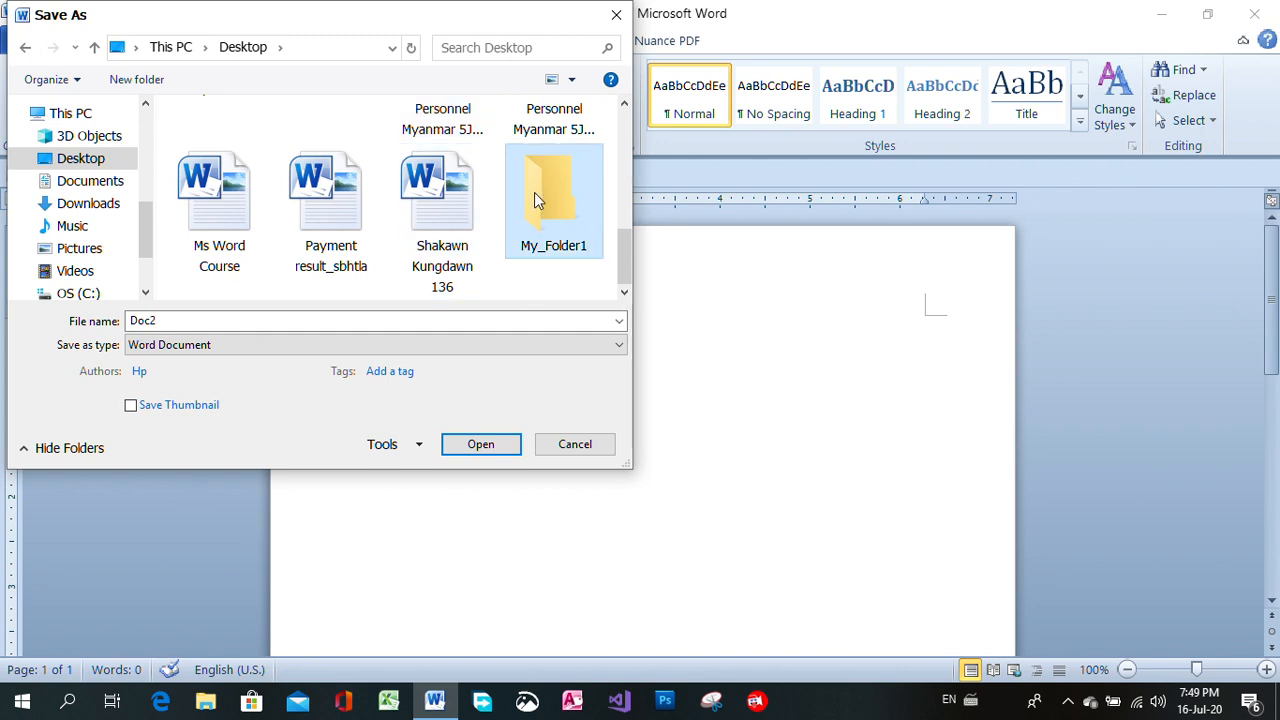
double_click(534, 195)
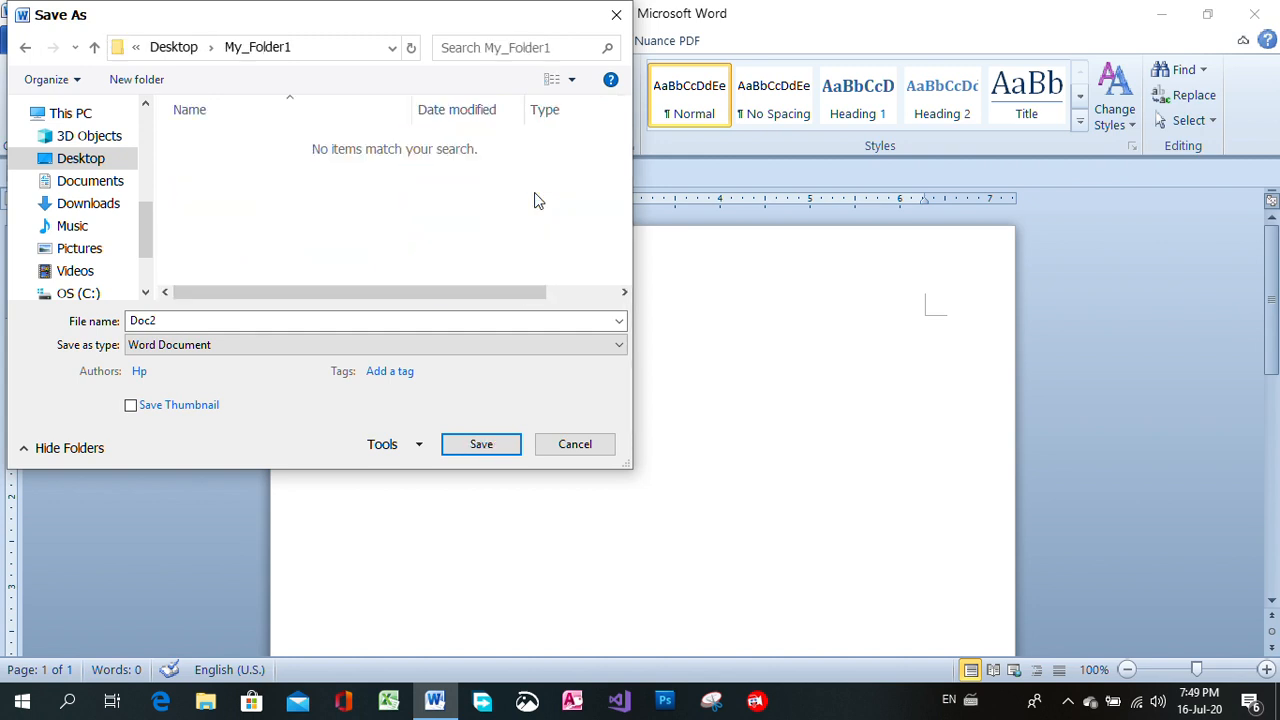
Name the file day1 and save it as a Word Document in My_Folder1.
left_click(236, 320)
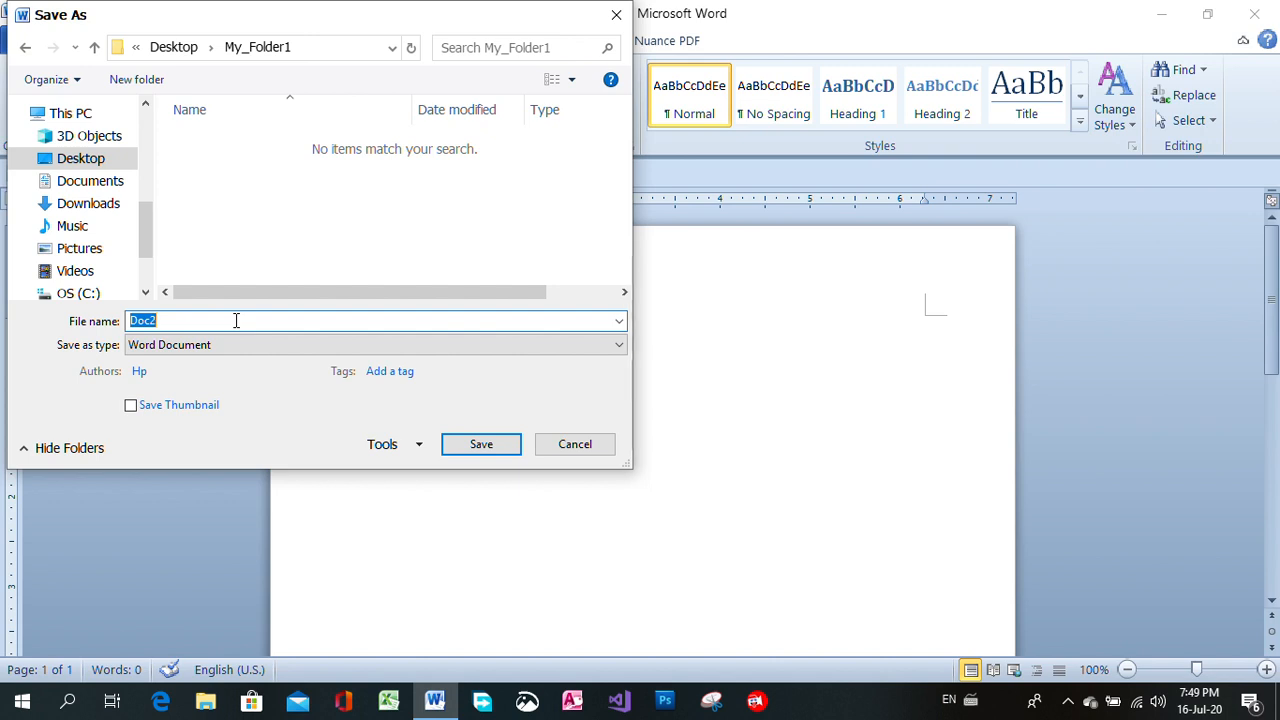
type("day1")
left_click(478, 447)
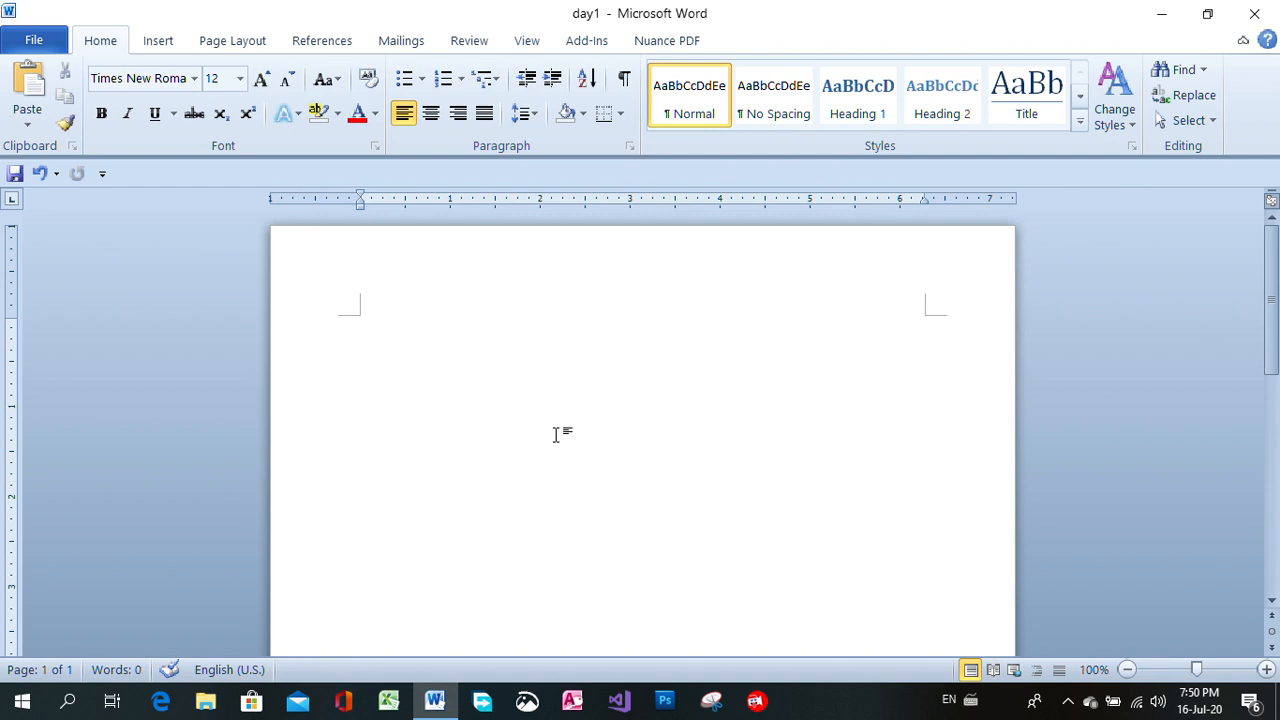
Write the title line "Microsoft Word Basic Course" at the start of the page.
type("Micros")
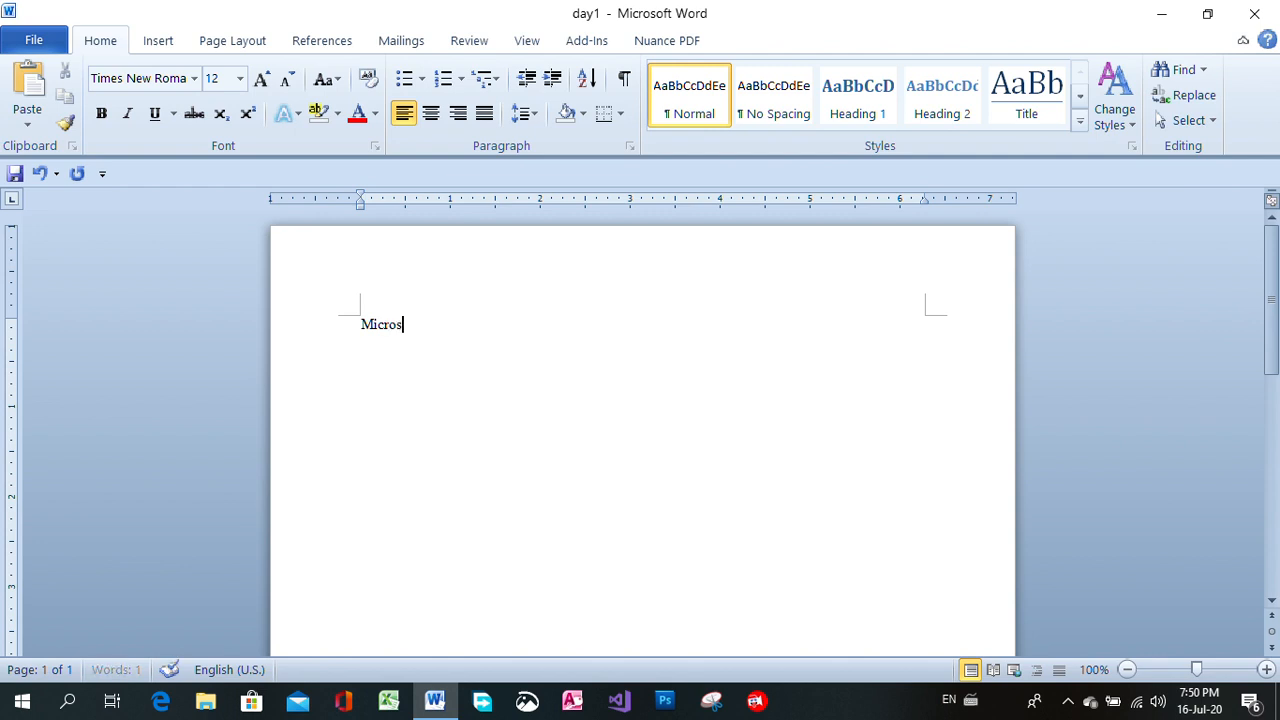
type("oft Word  Basic")
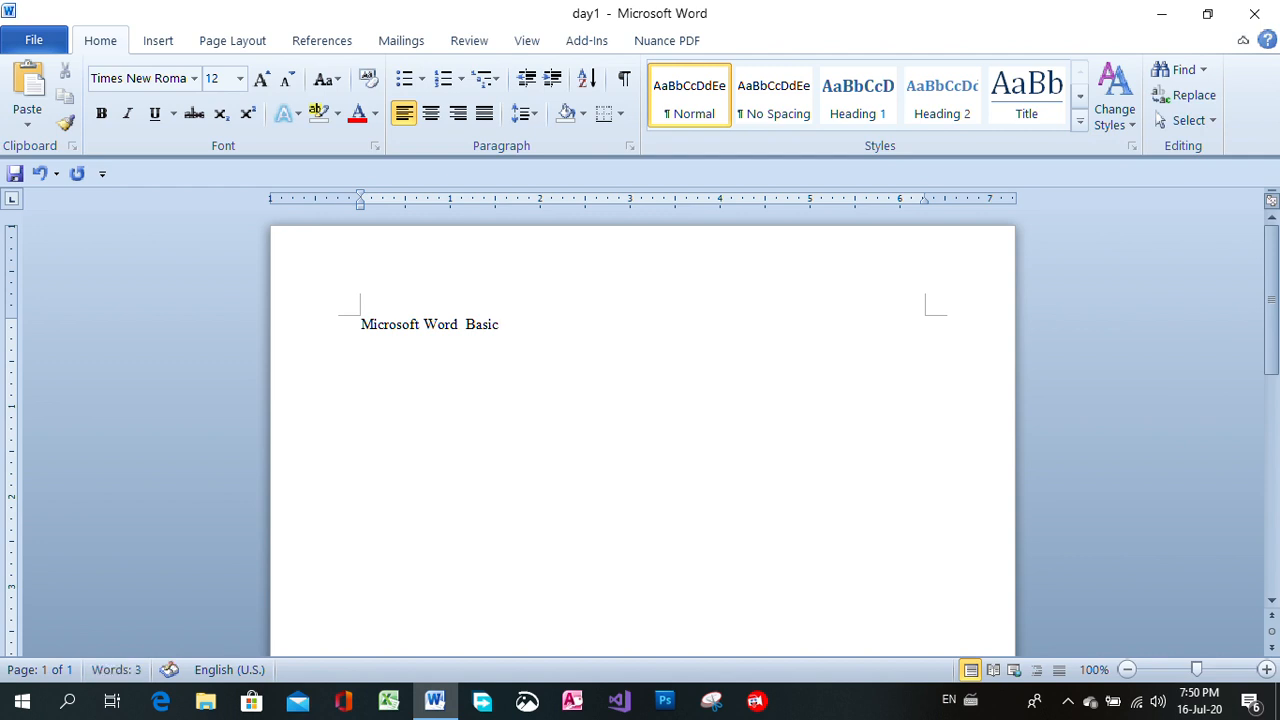
type(" Course")
Add blank lines below the title line.
left_click_drag(570, 322, 356, 318)
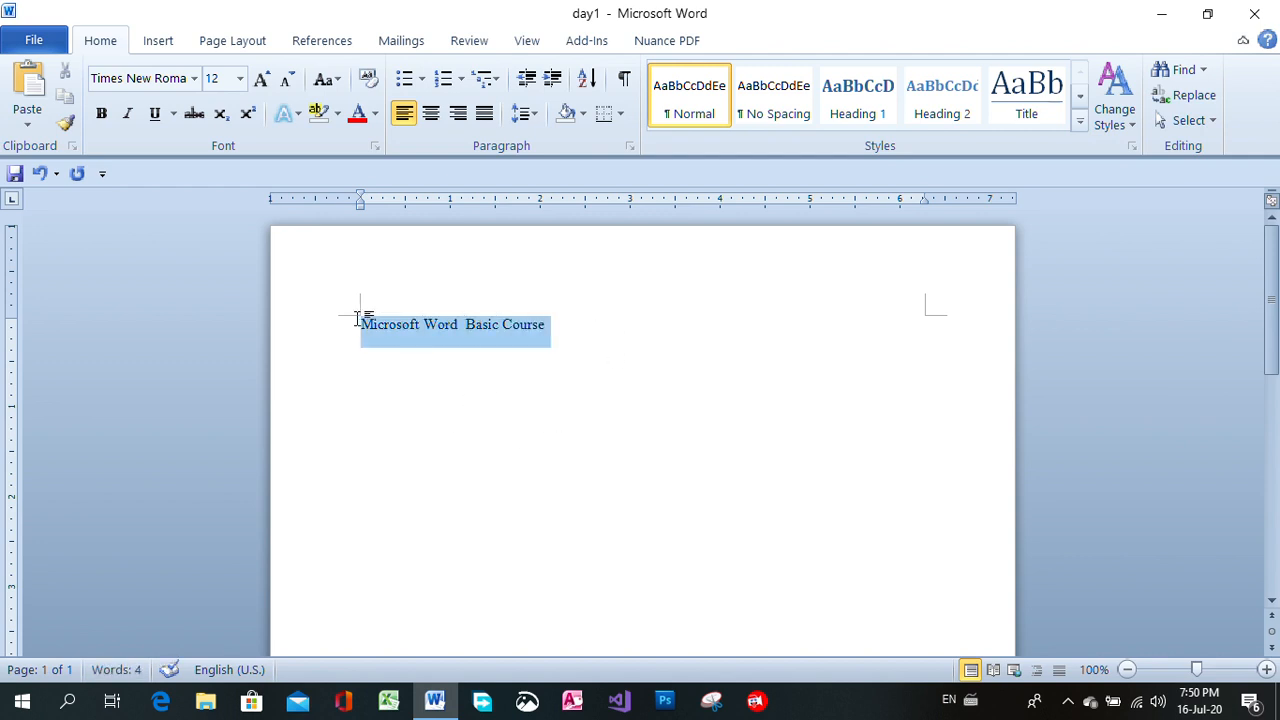
left_click(663, 333)
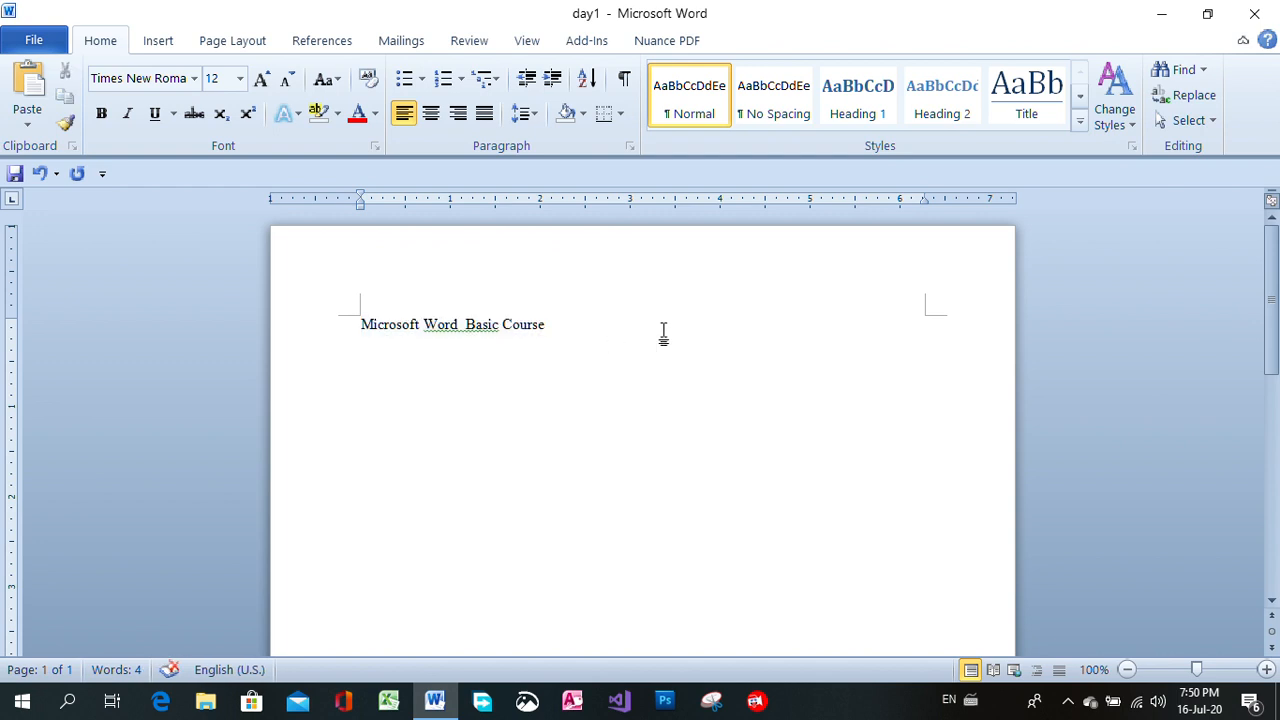
key("Return")
key("Return")
key("Return")
key("BackSpace")
key("BackSpace")
key("BackSpace")
Try right, centered and justified alignment on the title line, and finish with it centered.
left_click_drag(359, 322, 541, 320)
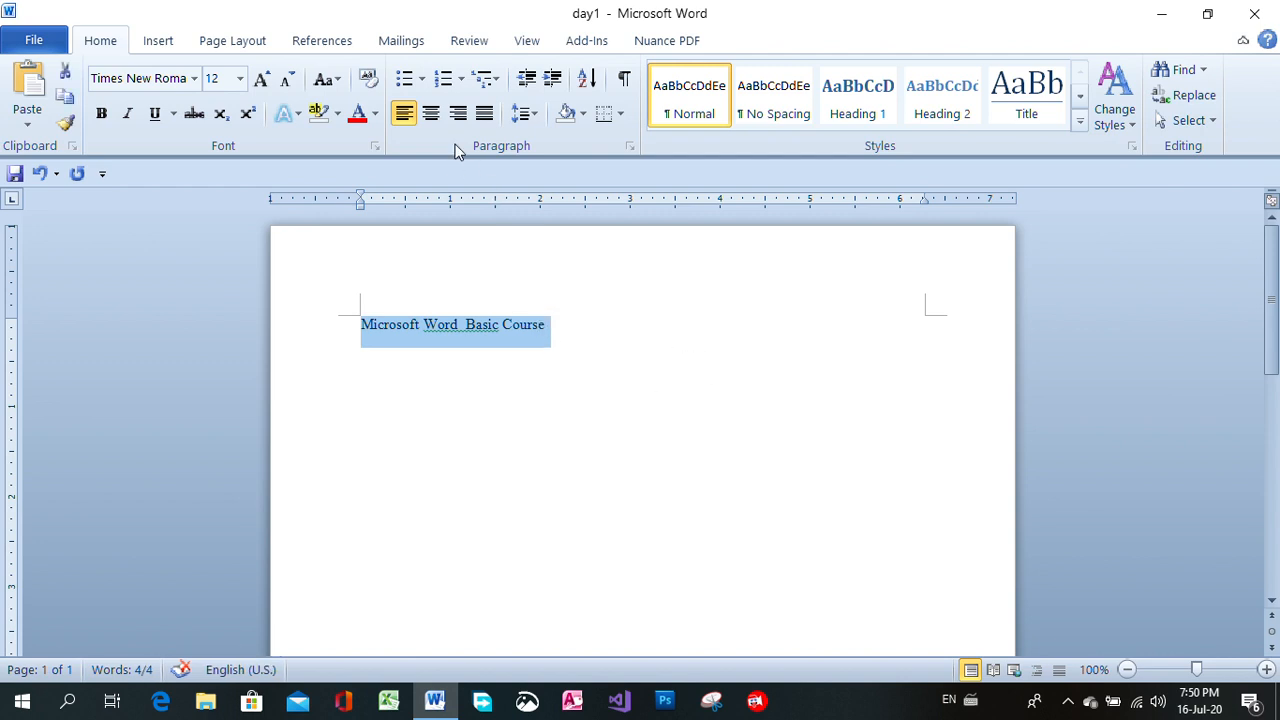
left_click(404, 119)
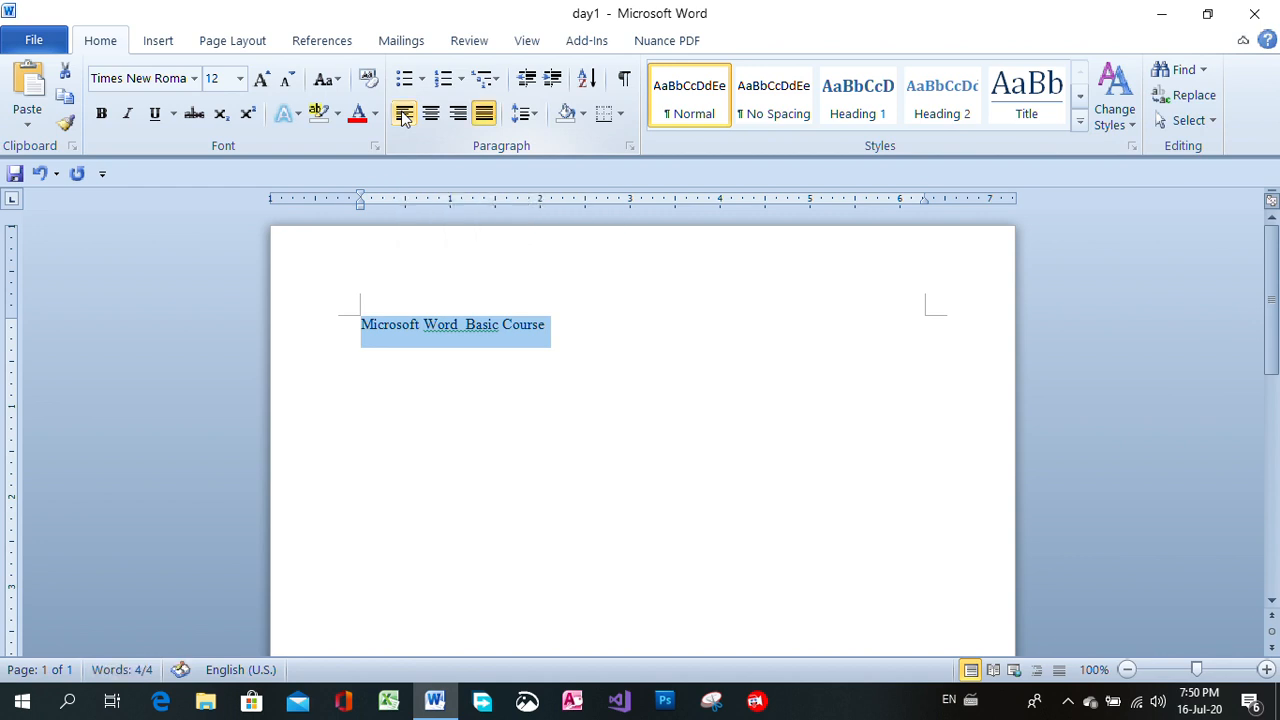
left_click(458, 116)
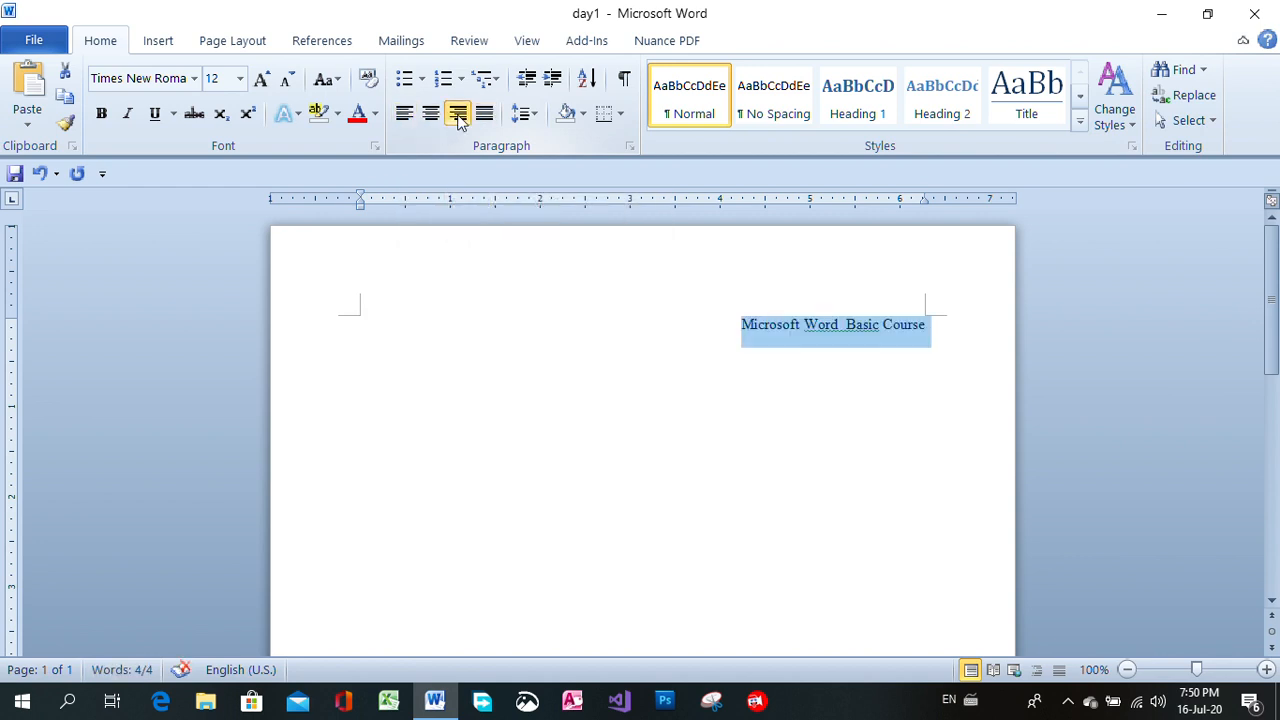
left_click(431, 116)
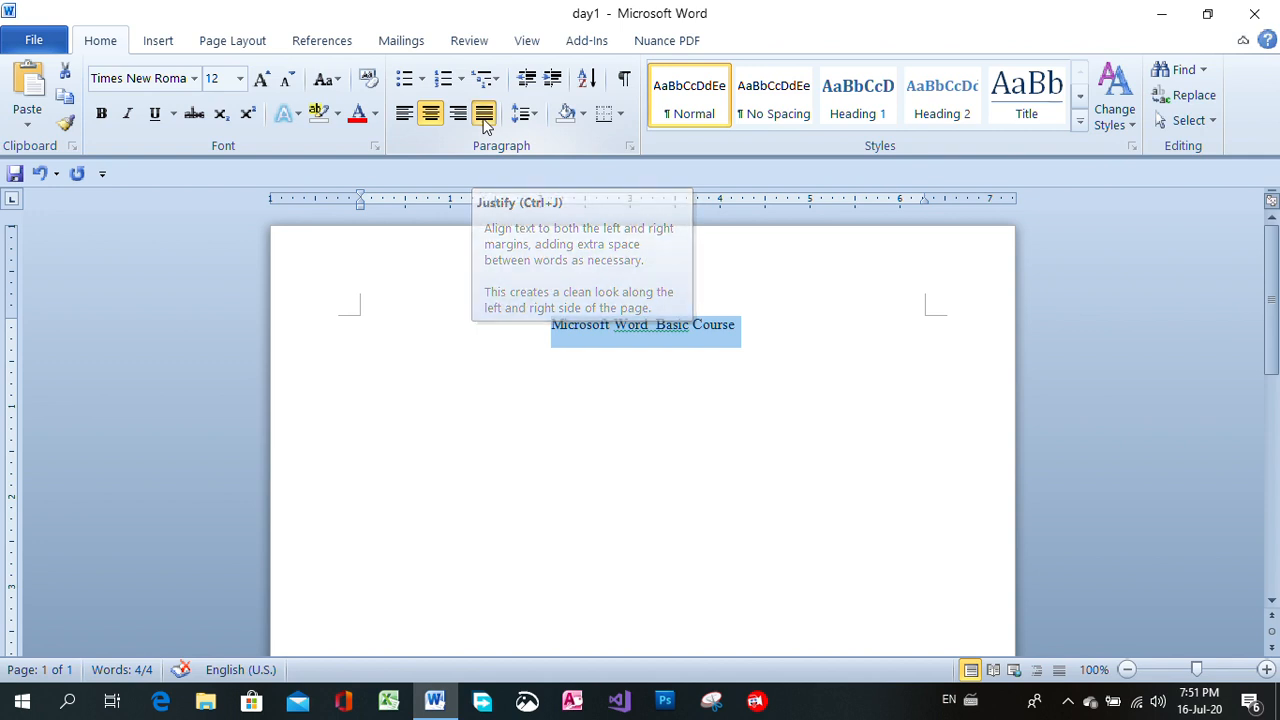
left_click(484, 116)
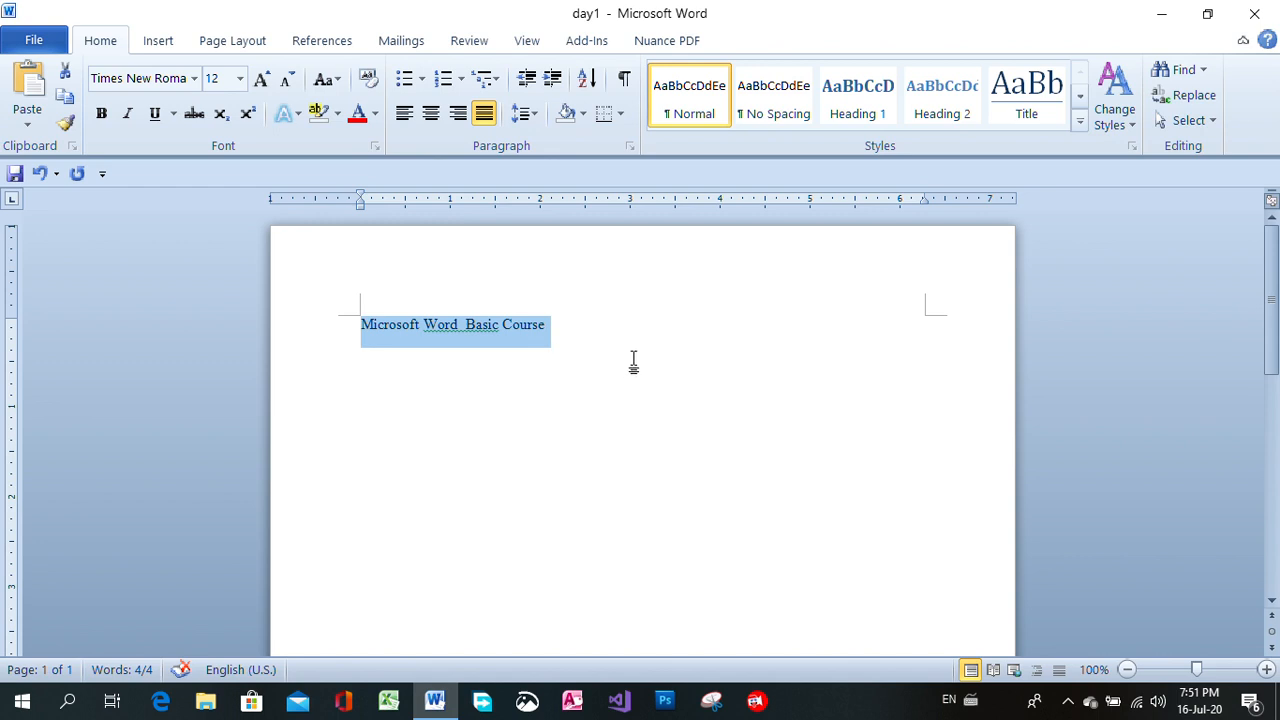
left_click(428, 121)
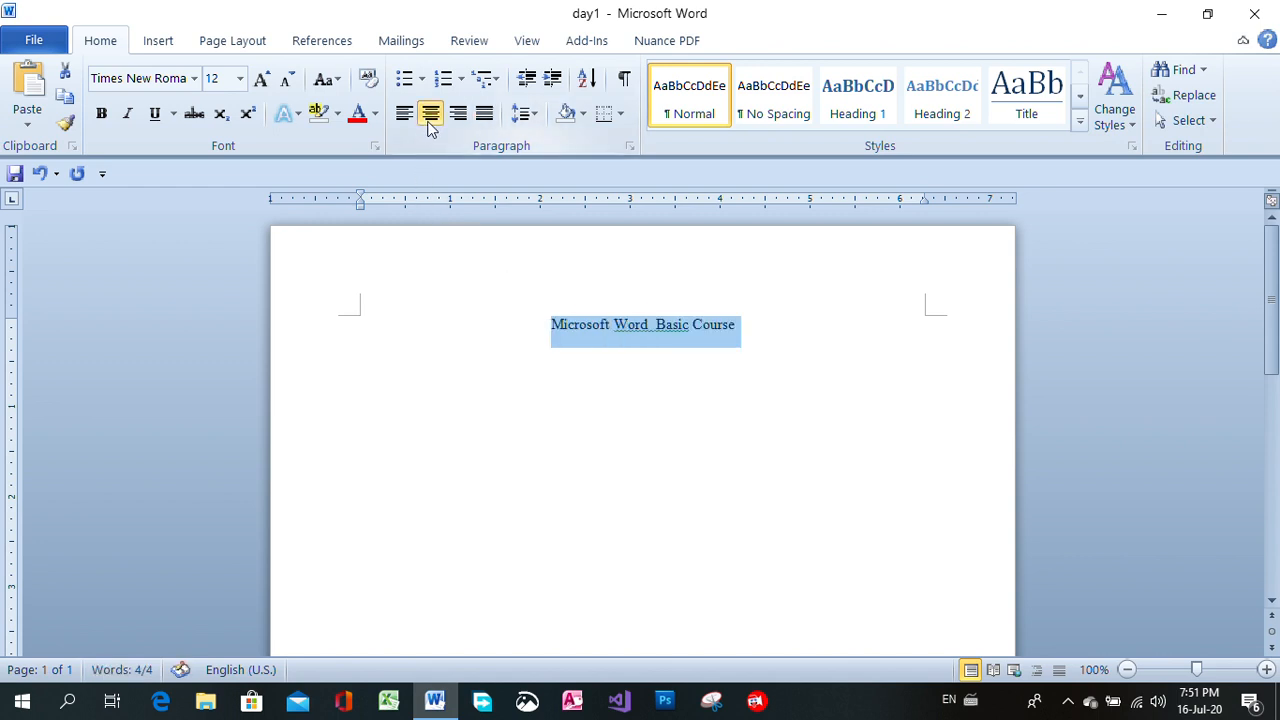
Color the title with the standard red and enlarge its font to size 18.
left_click(375, 114)
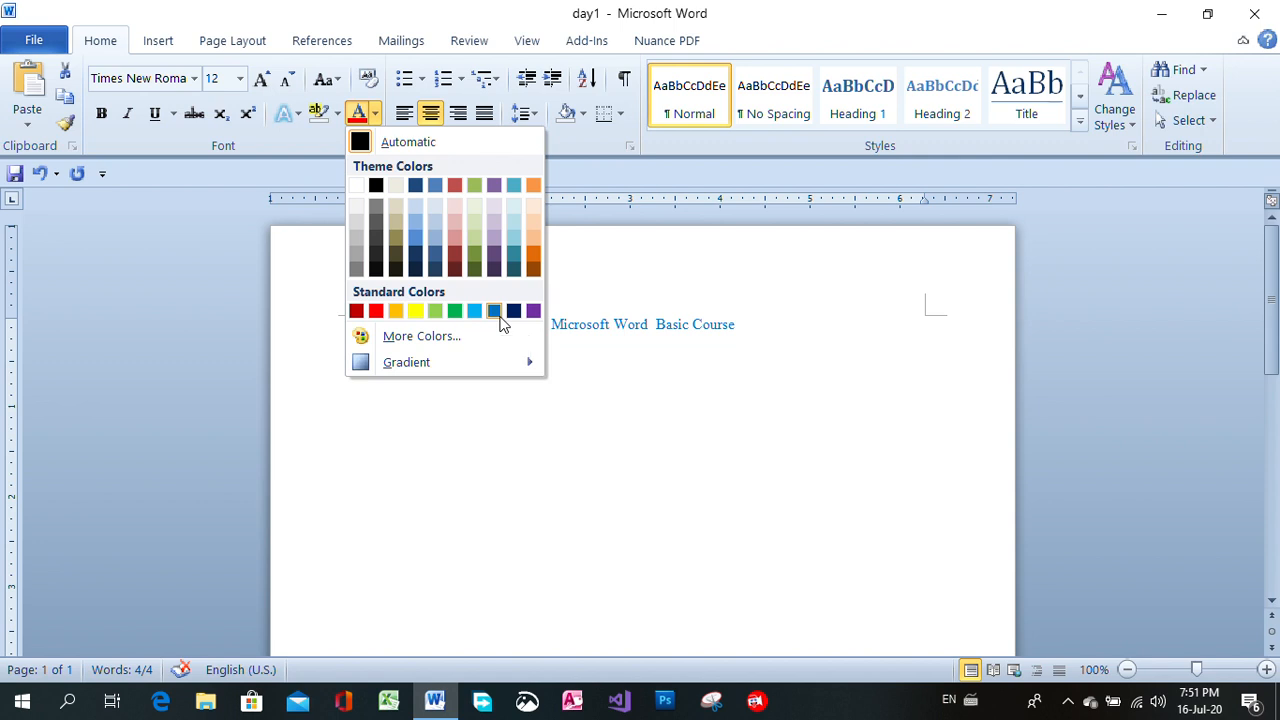
left_click(383, 312)
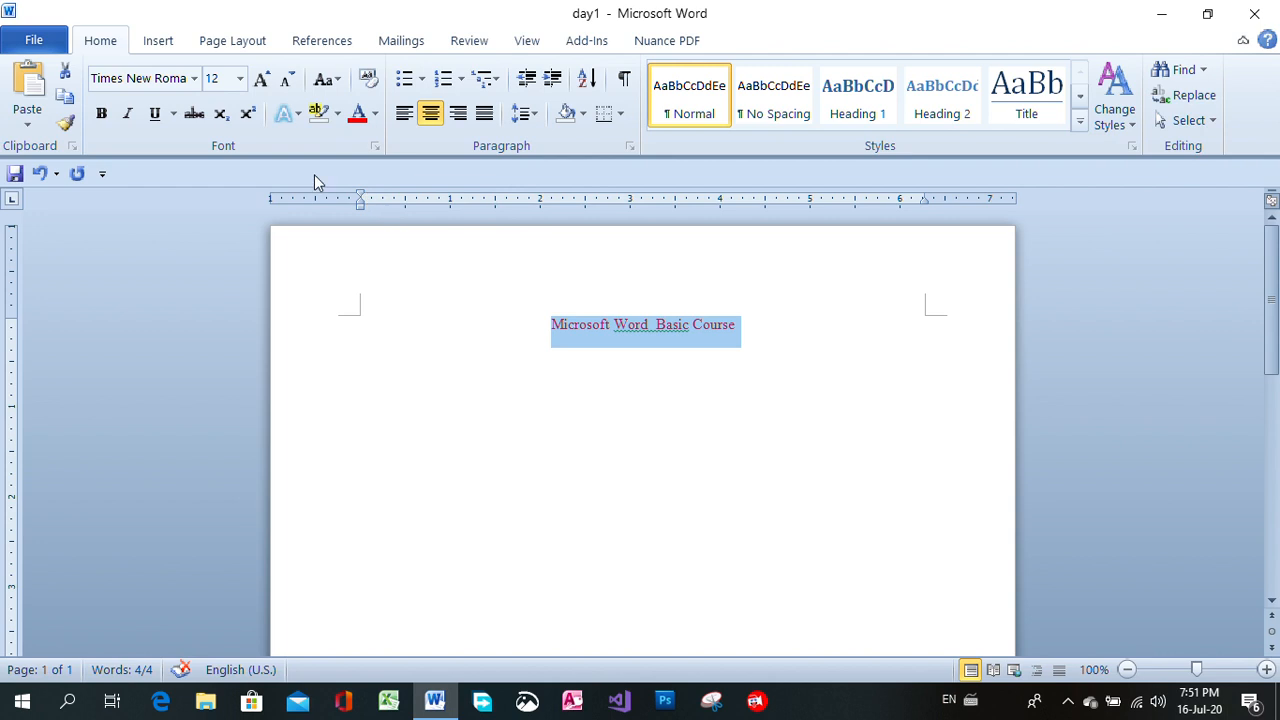
left_click(261, 84)
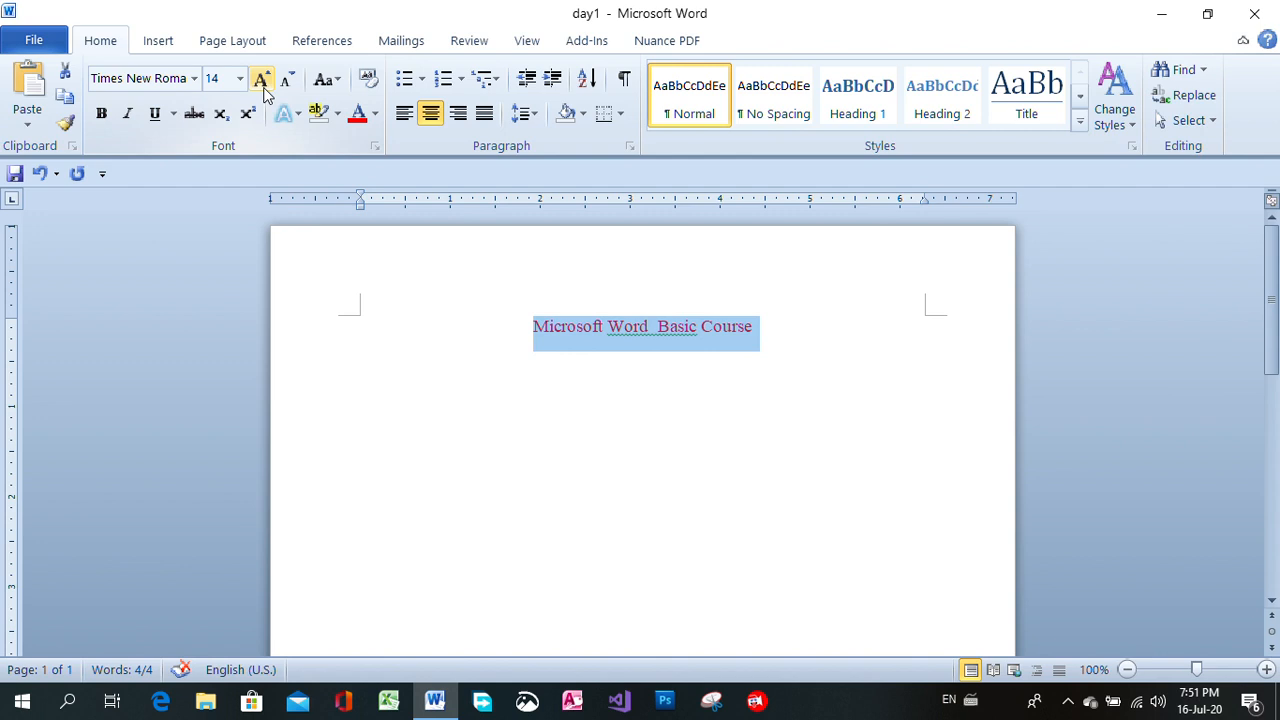
left_click(263, 86)
left_click(263, 86)
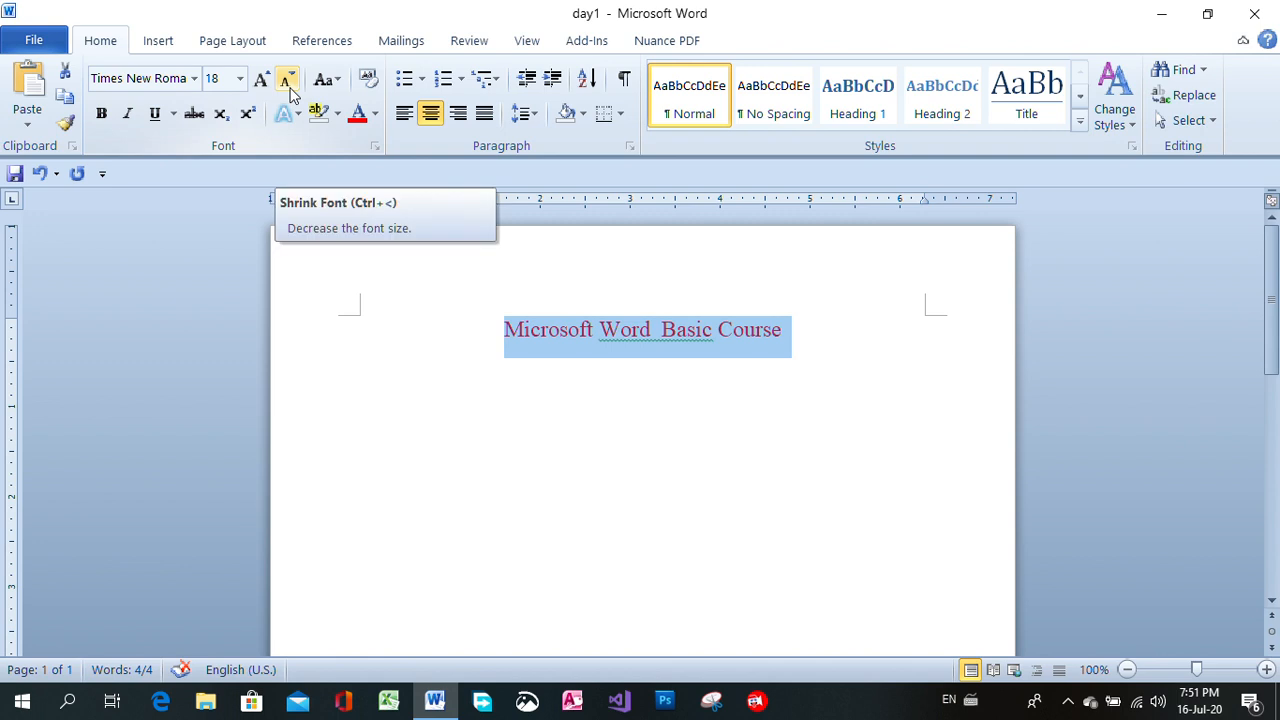
Shrink the title's font to size 14 and enlarge it to size 22.
left_click(288, 82)
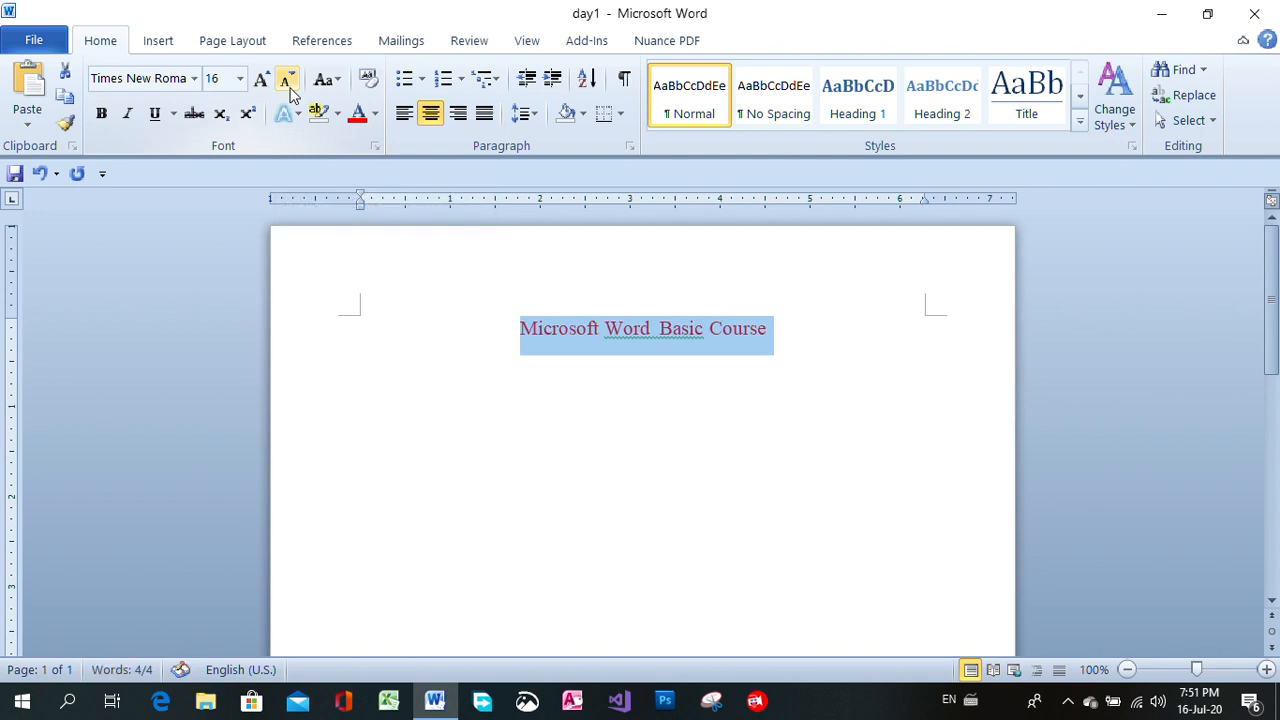
left_click(288, 82)
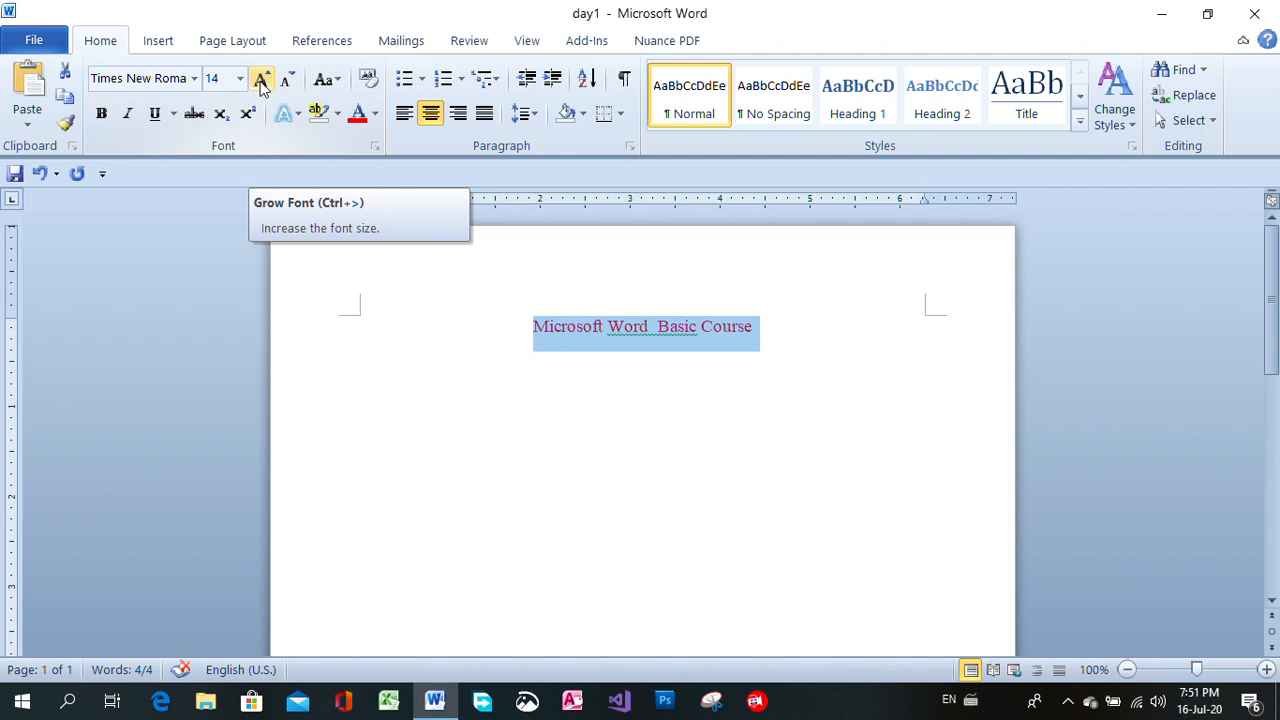
left_click(261, 82)
left_click(261, 82)
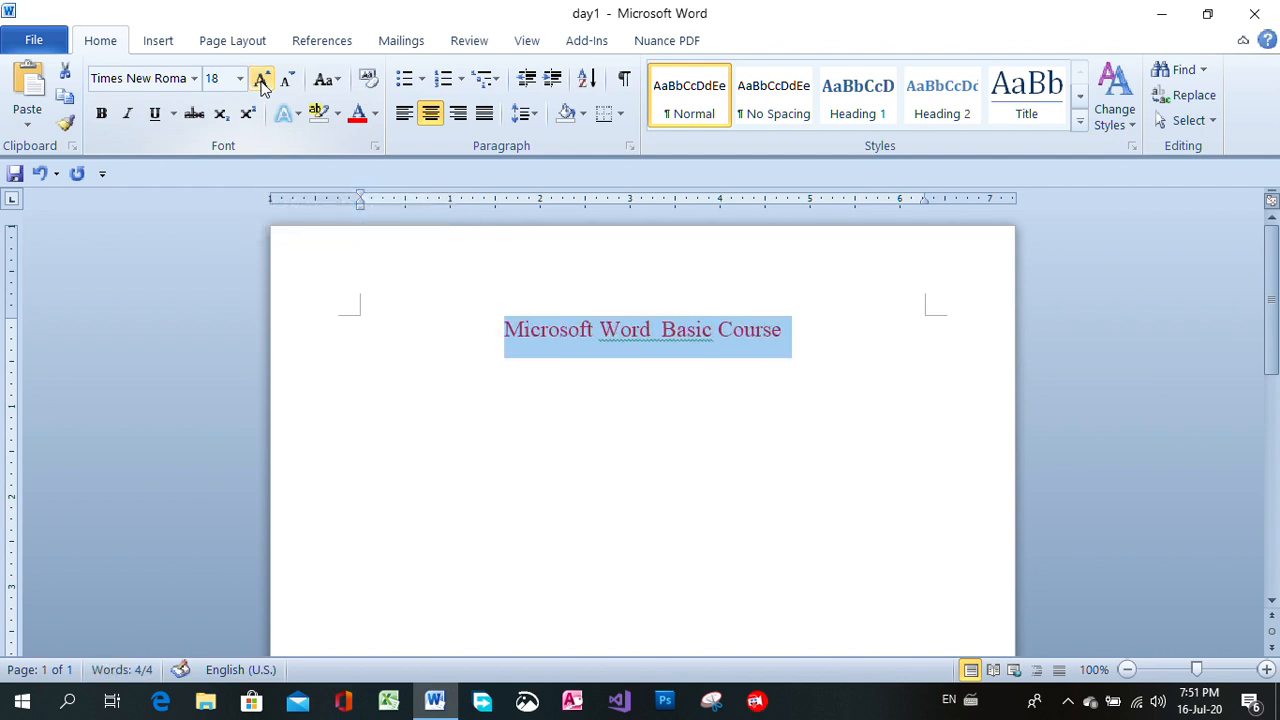
left_click(261, 82)
left_click(261, 82)
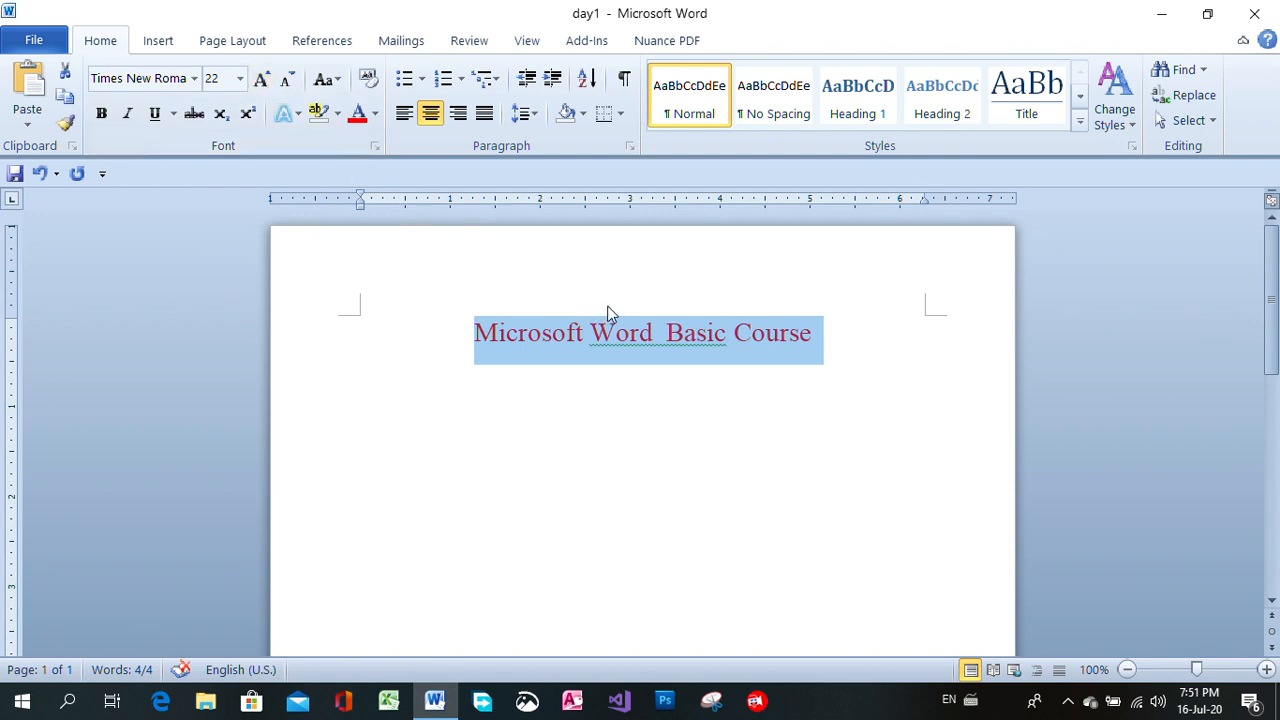
left_click(626, 420)
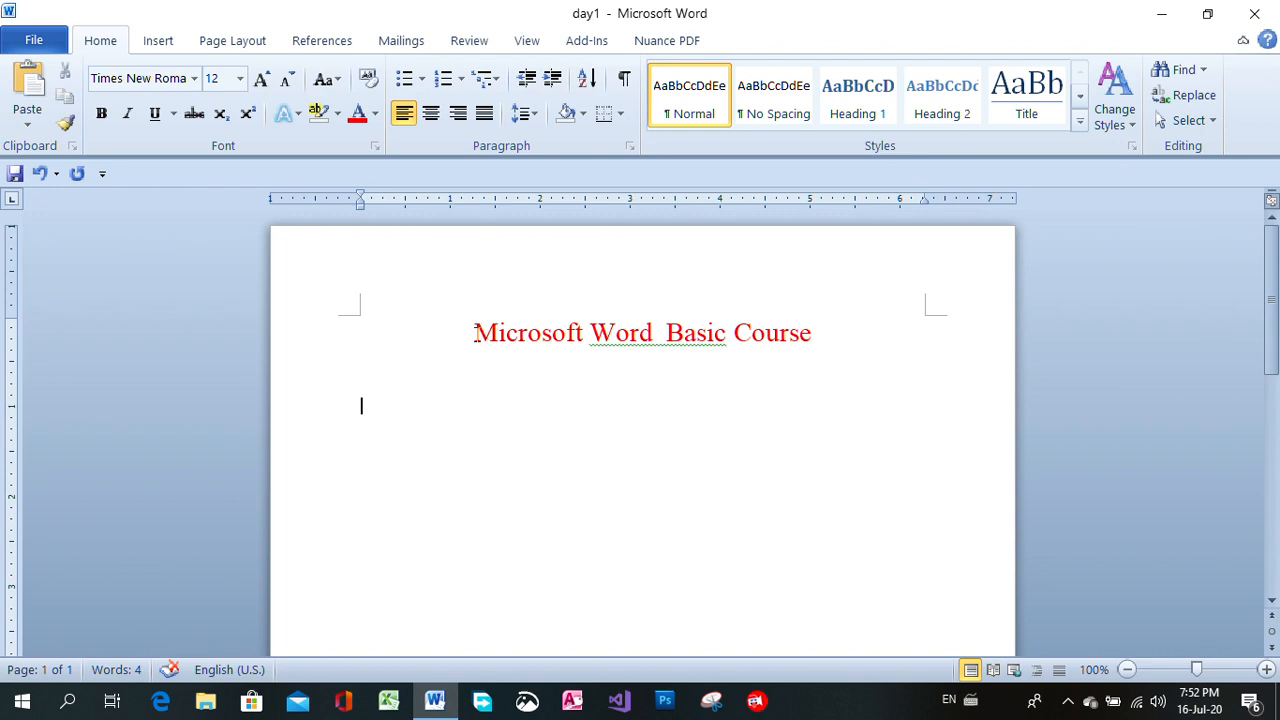
Make the whole title bold, italic and underlined.
left_click_drag(474, 333, 823, 335)
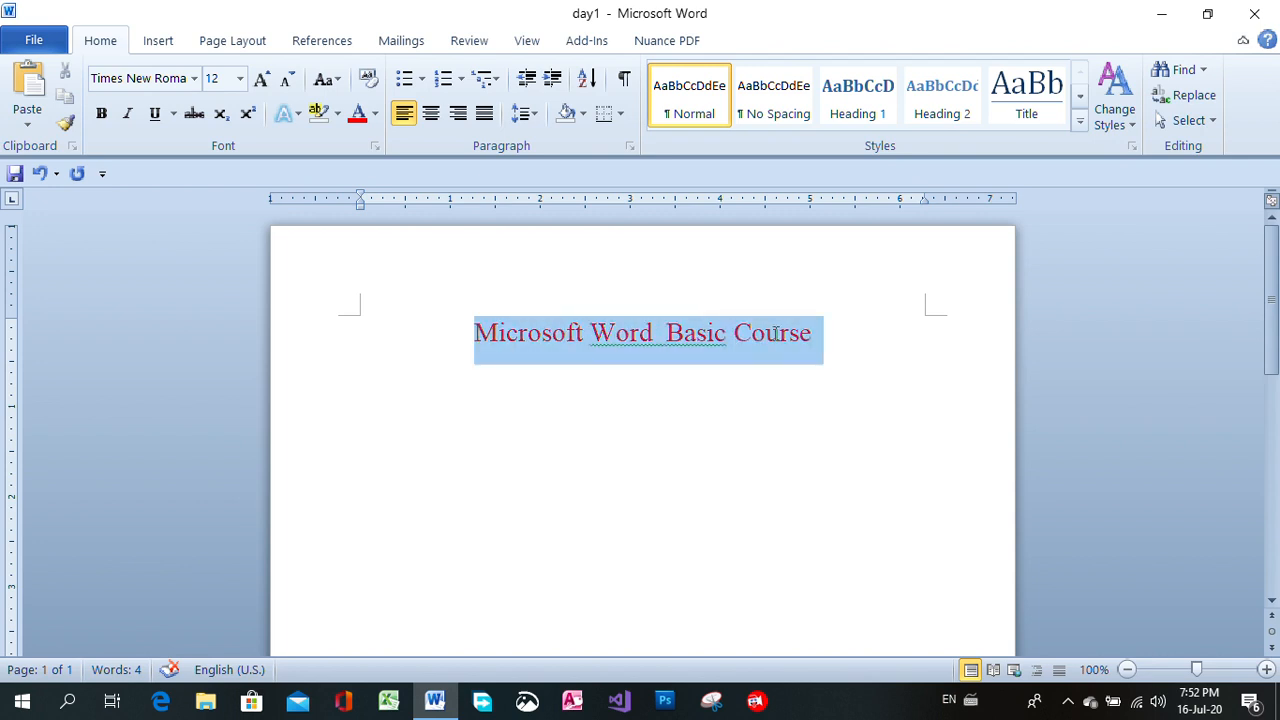
left_click(103, 115)
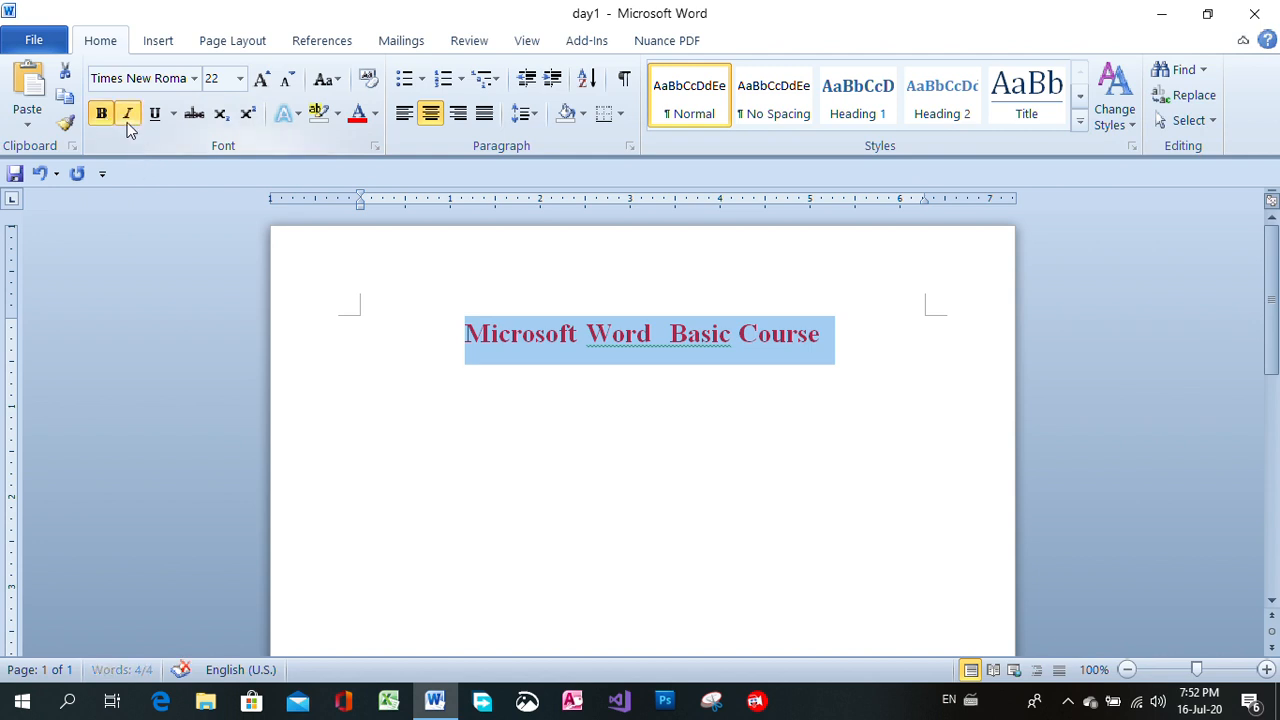
left_click(128, 124)
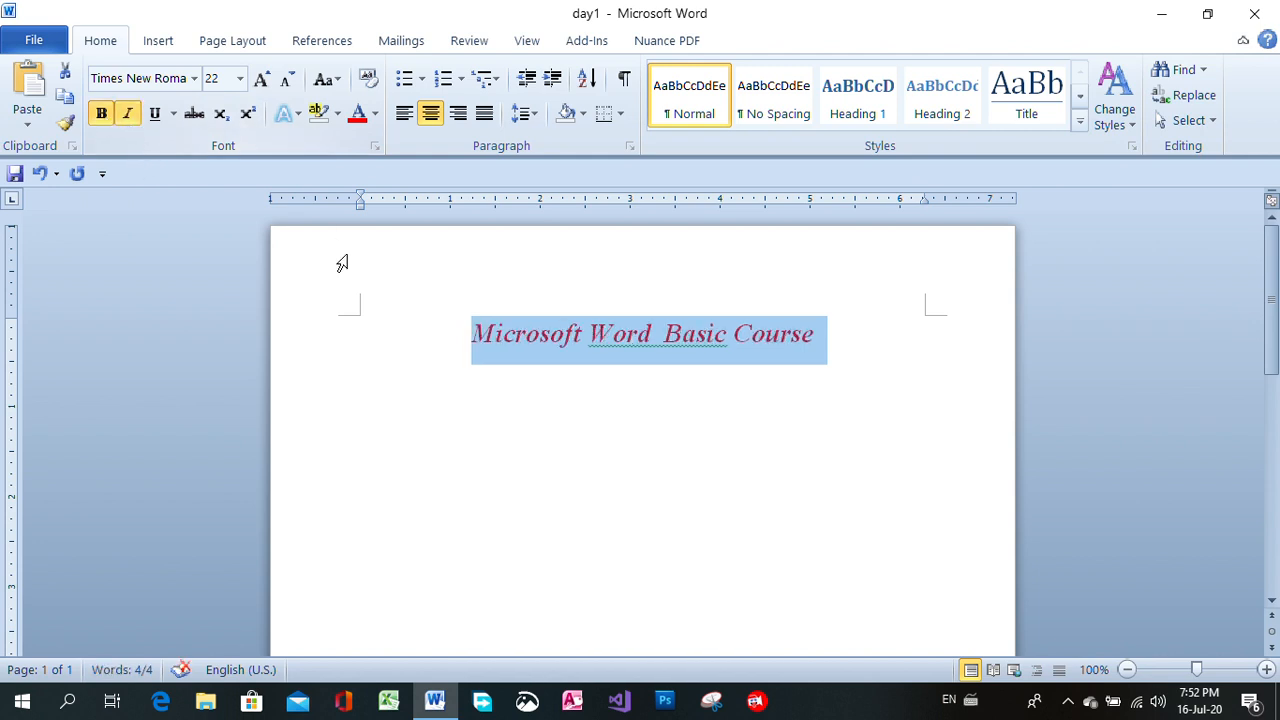
left_click(156, 114)
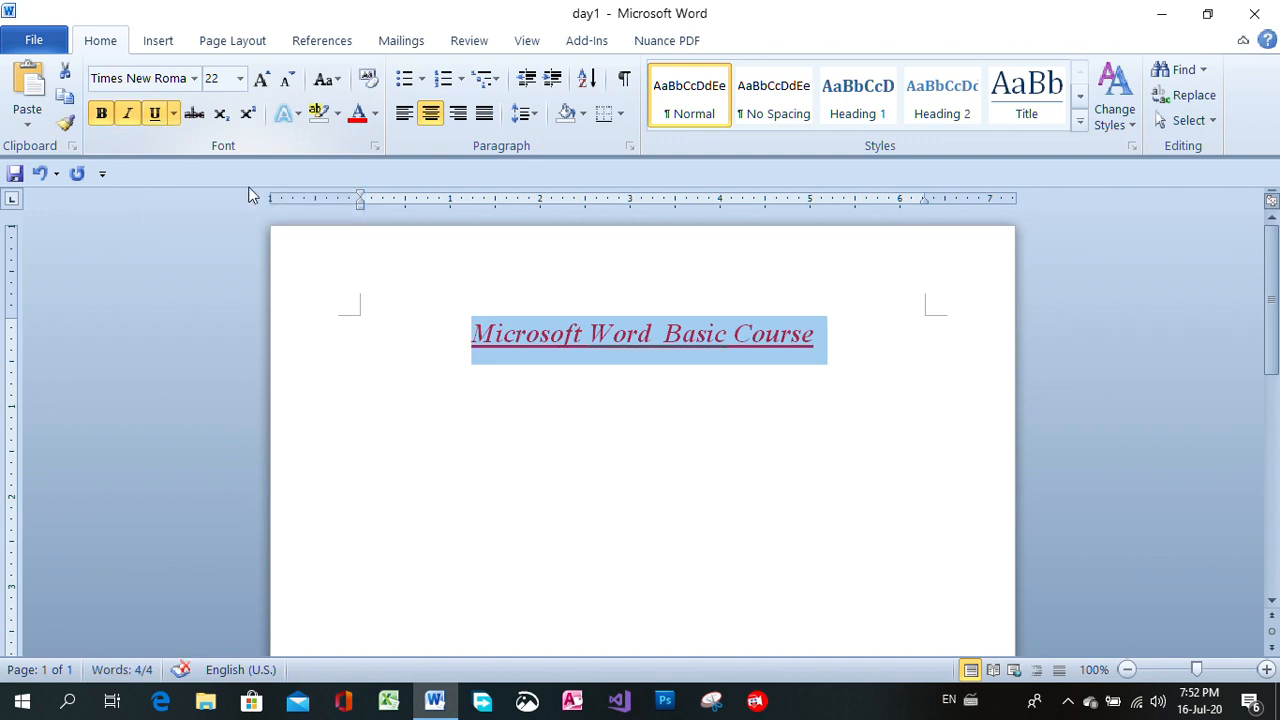
Remove underline, italic and bold from the title, and reapply only bold and underline.
left_click(722, 366)
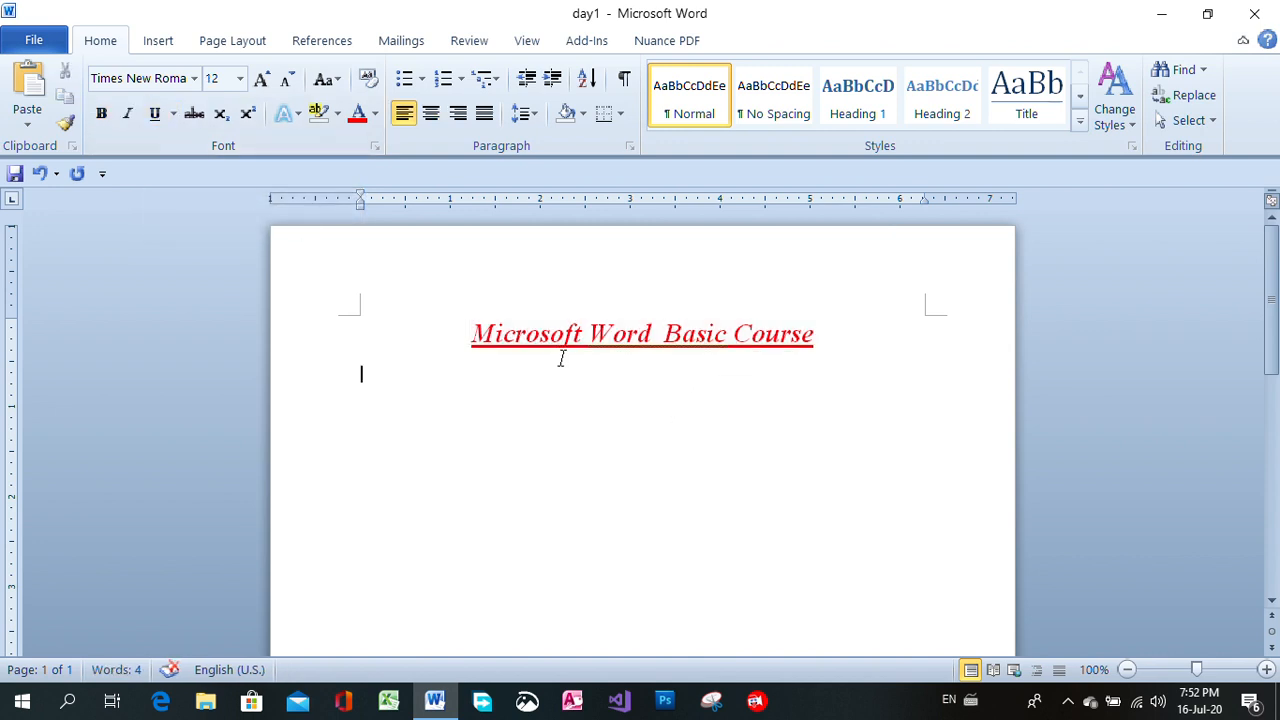
left_click_drag(472, 335, 828, 345)
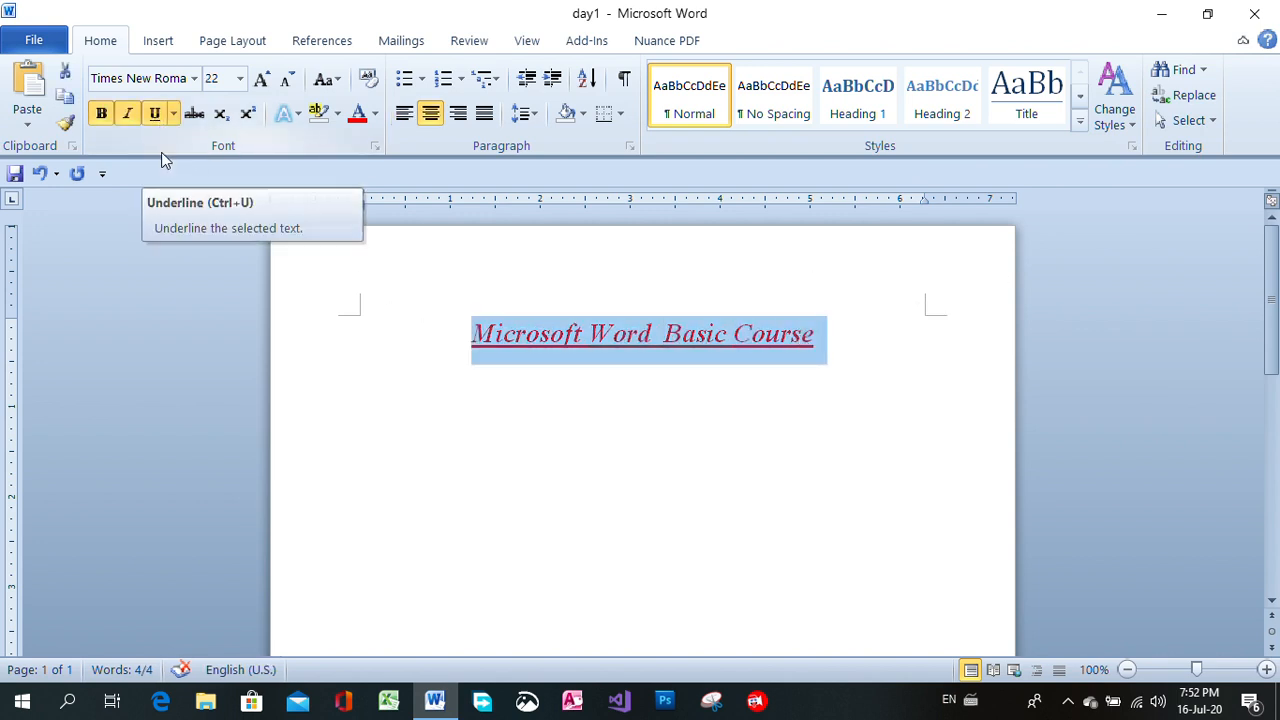
left_click(160, 114)
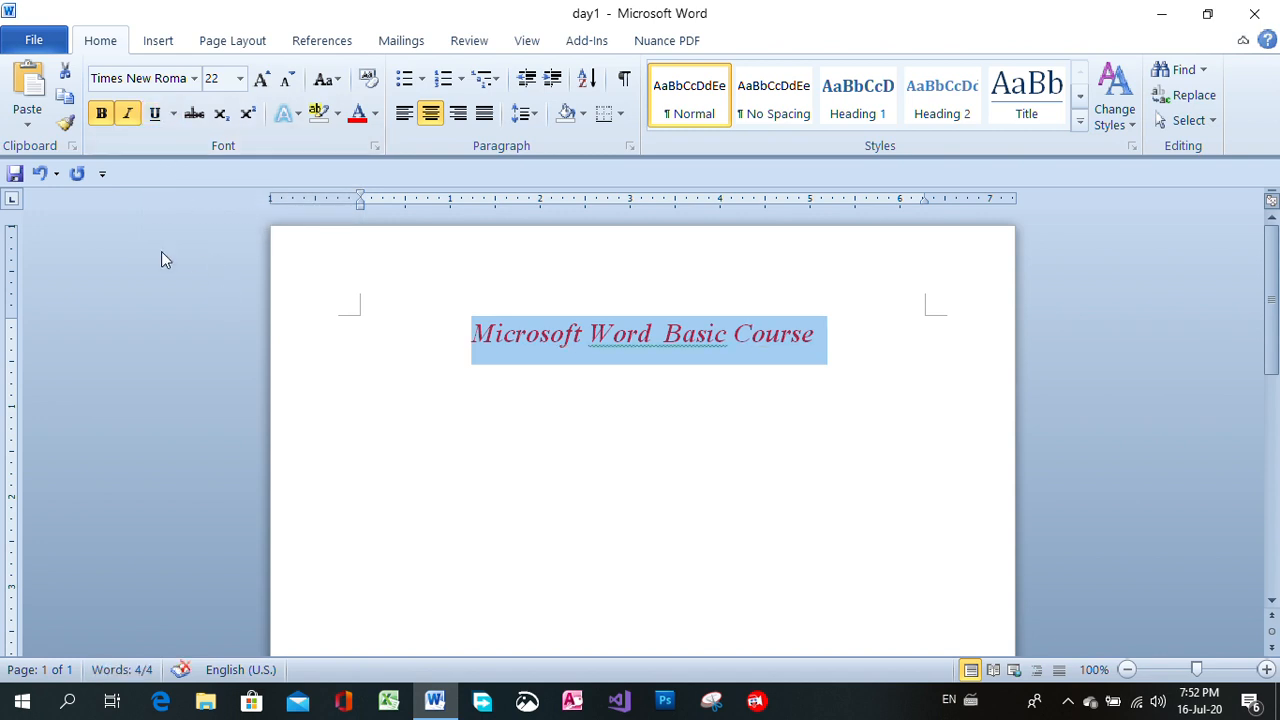
left_click(127, 114)
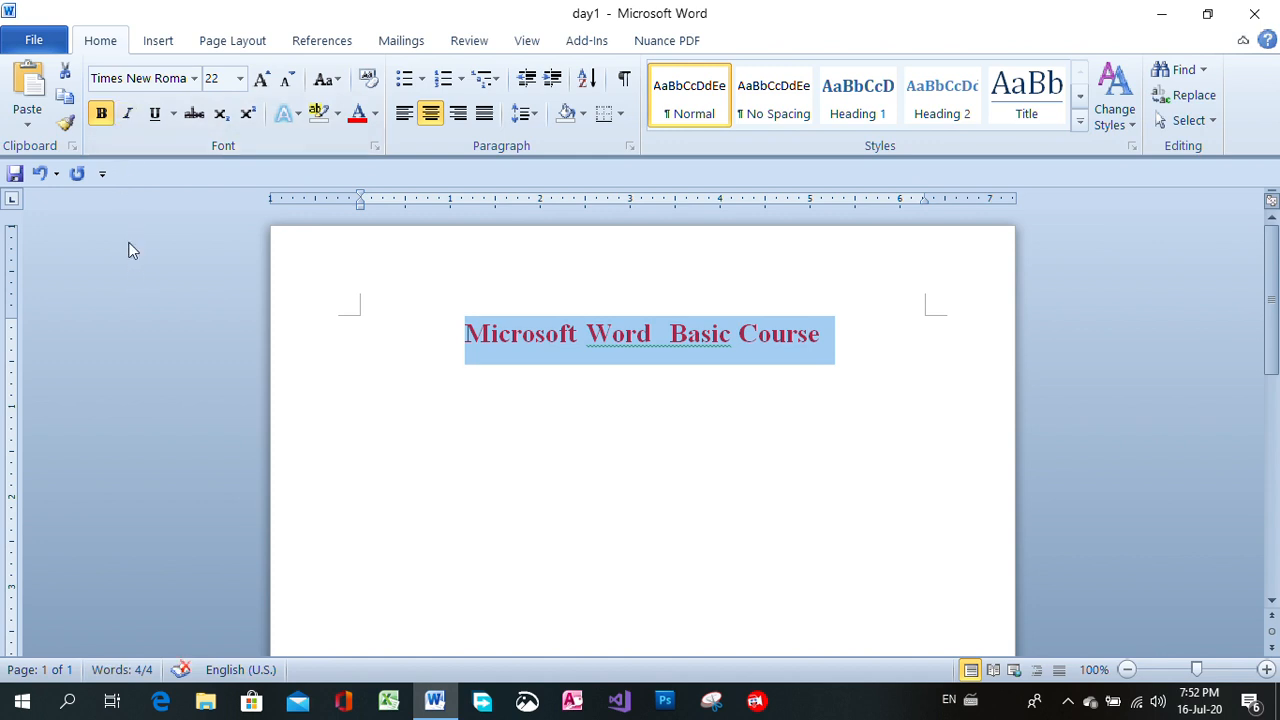
left_click(101, 114)
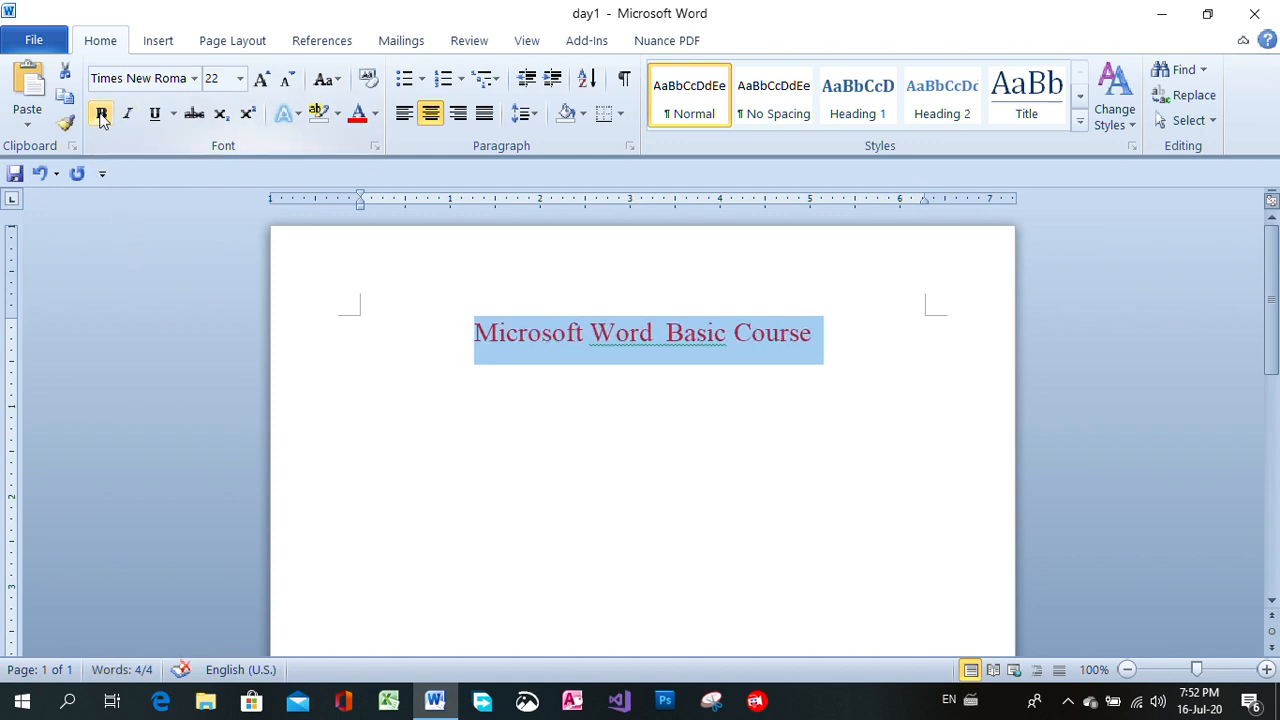
left_click(103, 116)
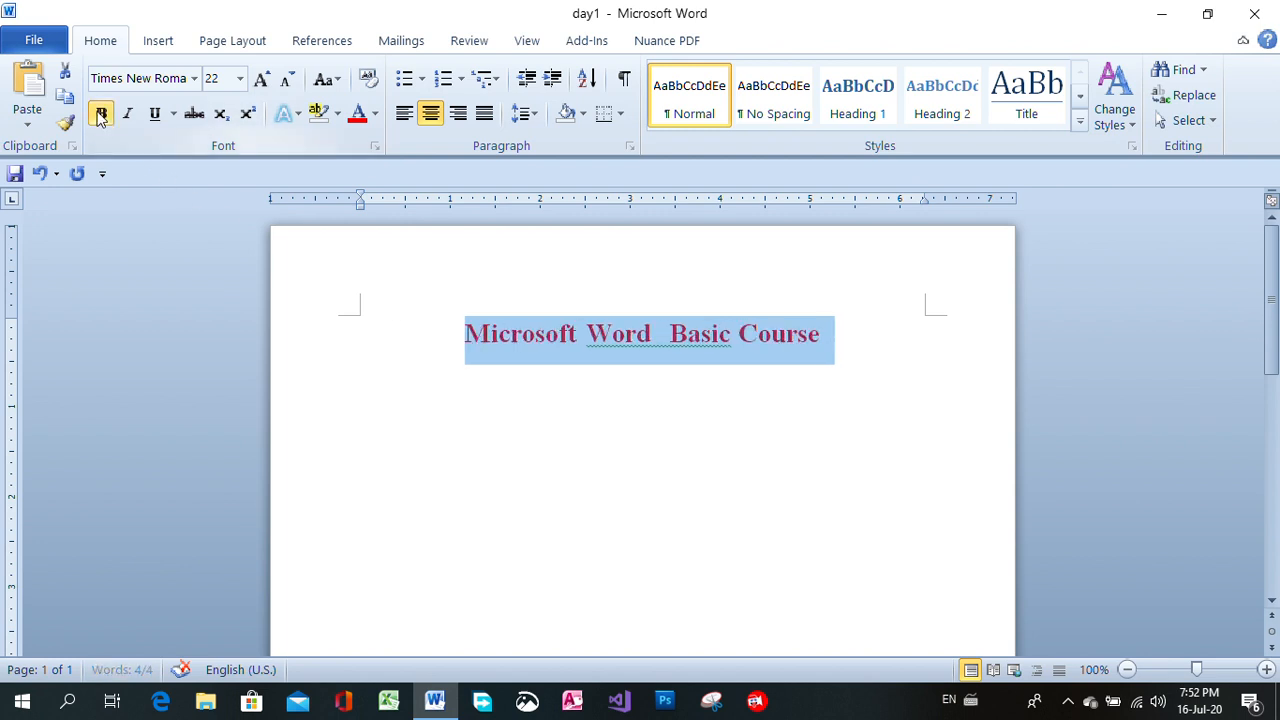
left_click(162, 125)
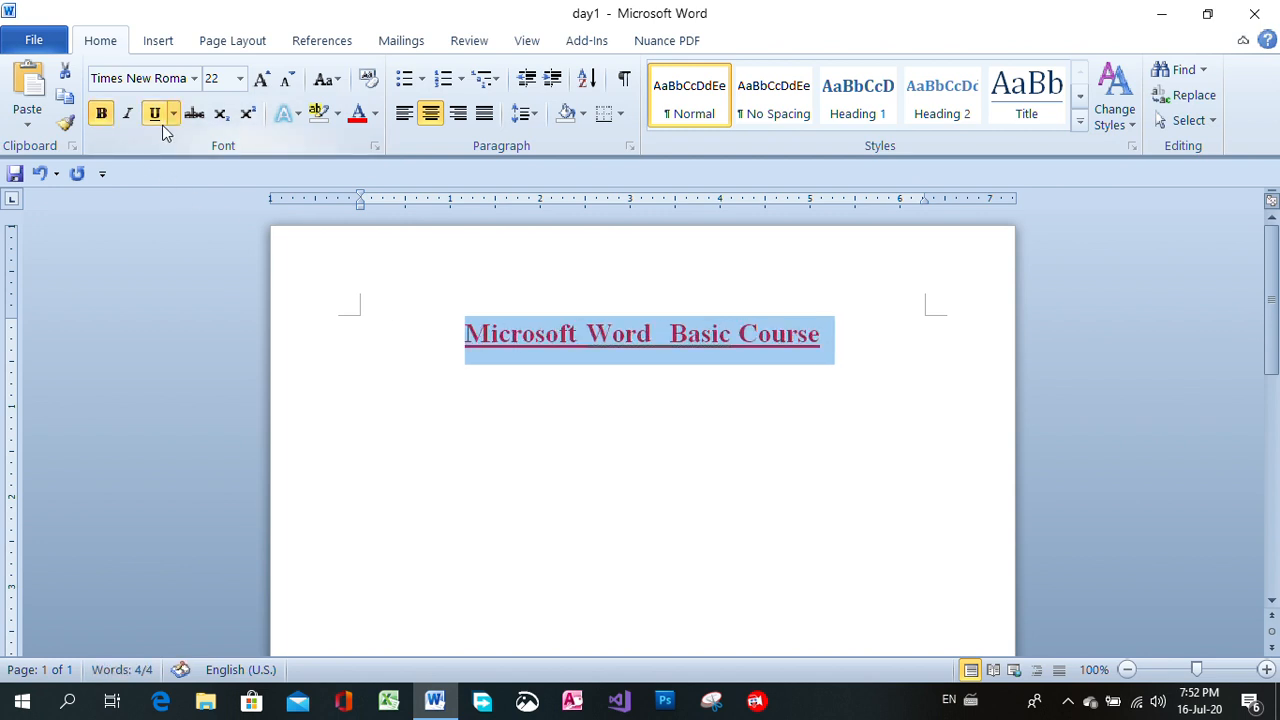
Write the sentence "Ndai gaw ngai na laika shawng nnan ka ai laika re." as body text below the title.
left_click(590, 393)
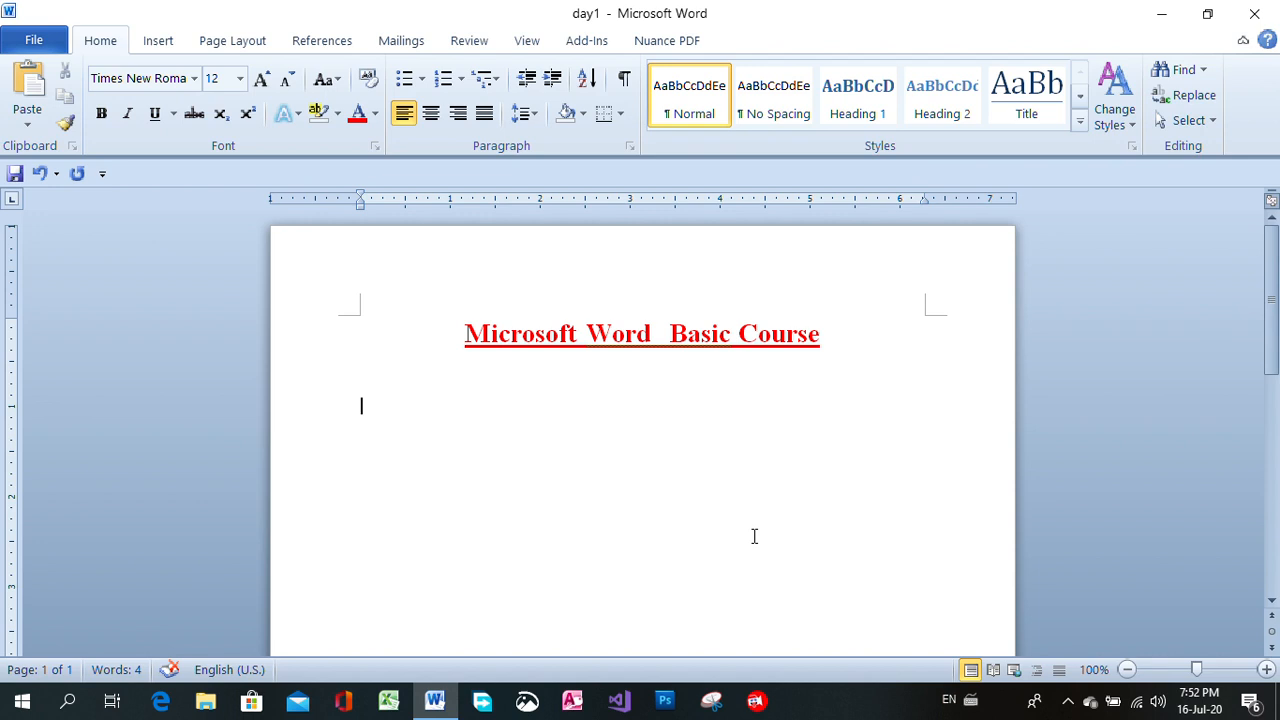
type("Ndai gaw nga")
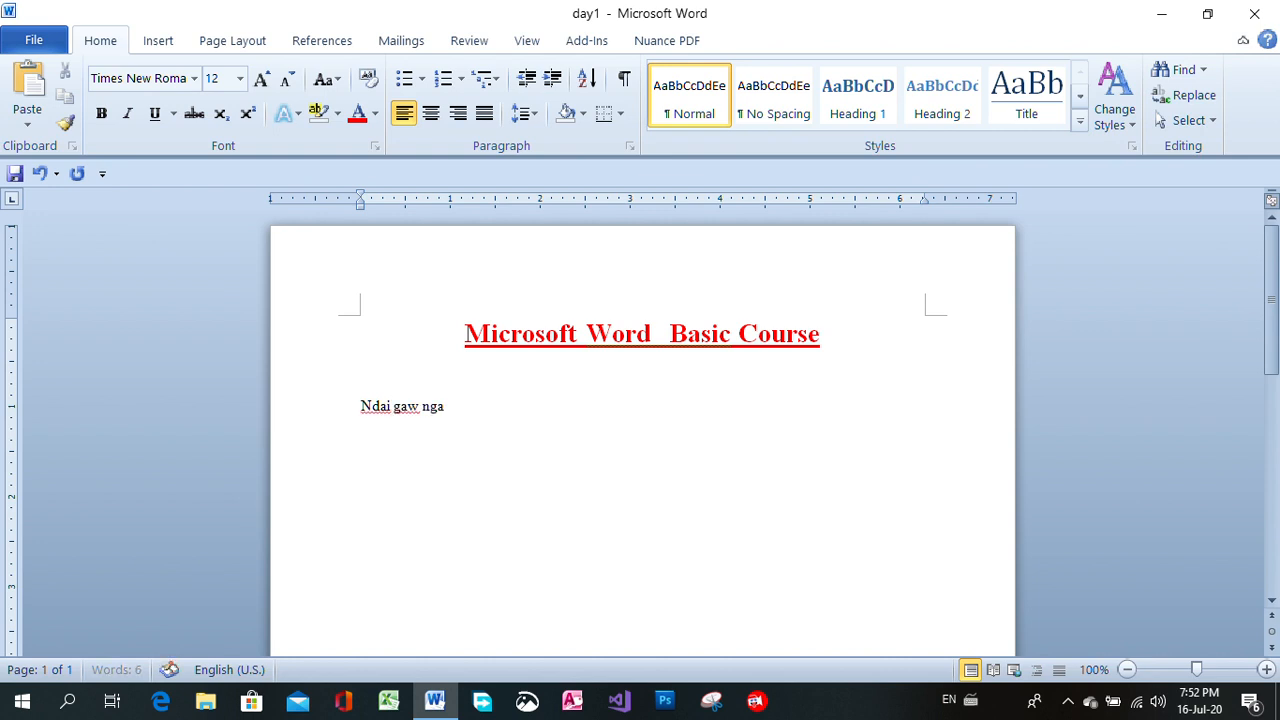
type("i na laika")
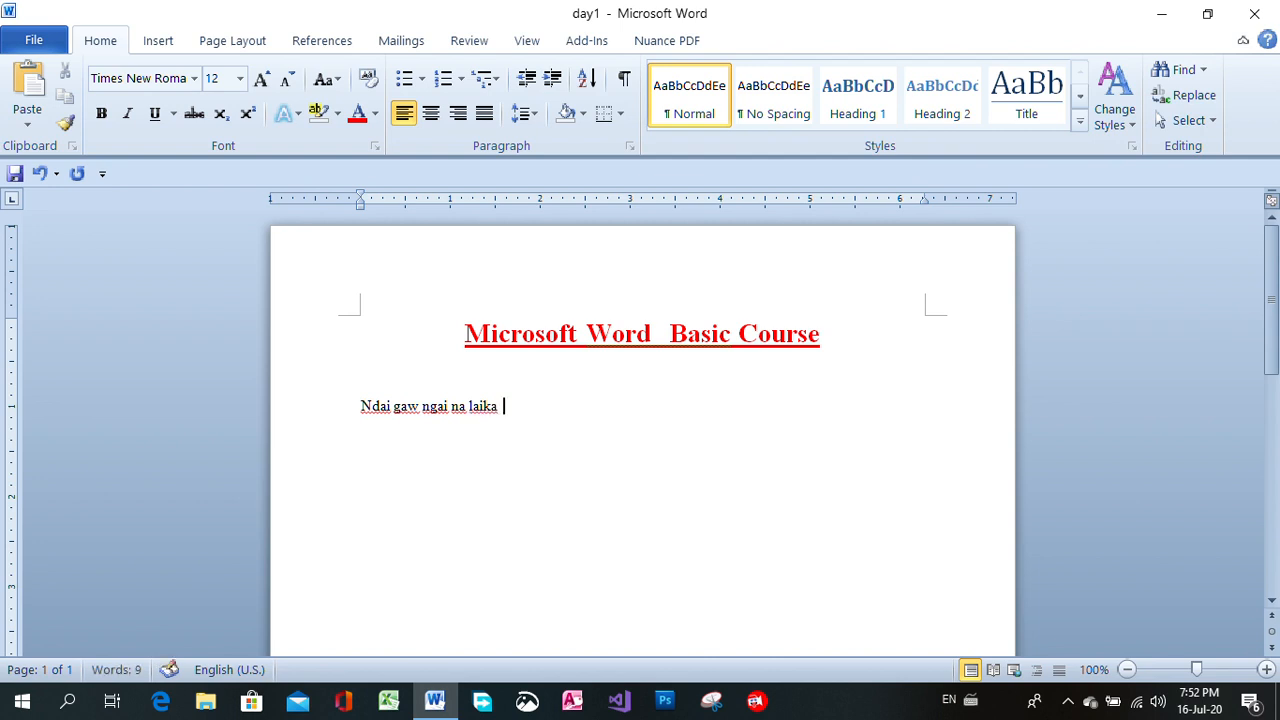
type("  shawng")
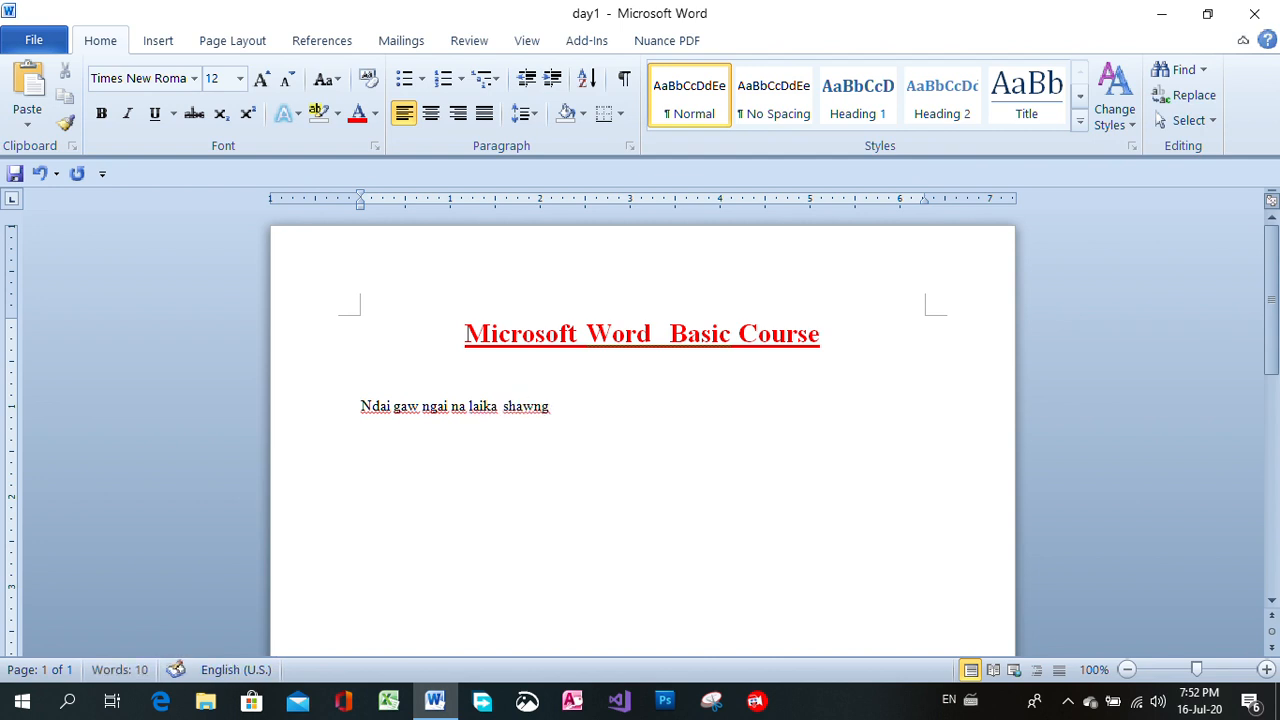
type(" nnan ka ai laika")
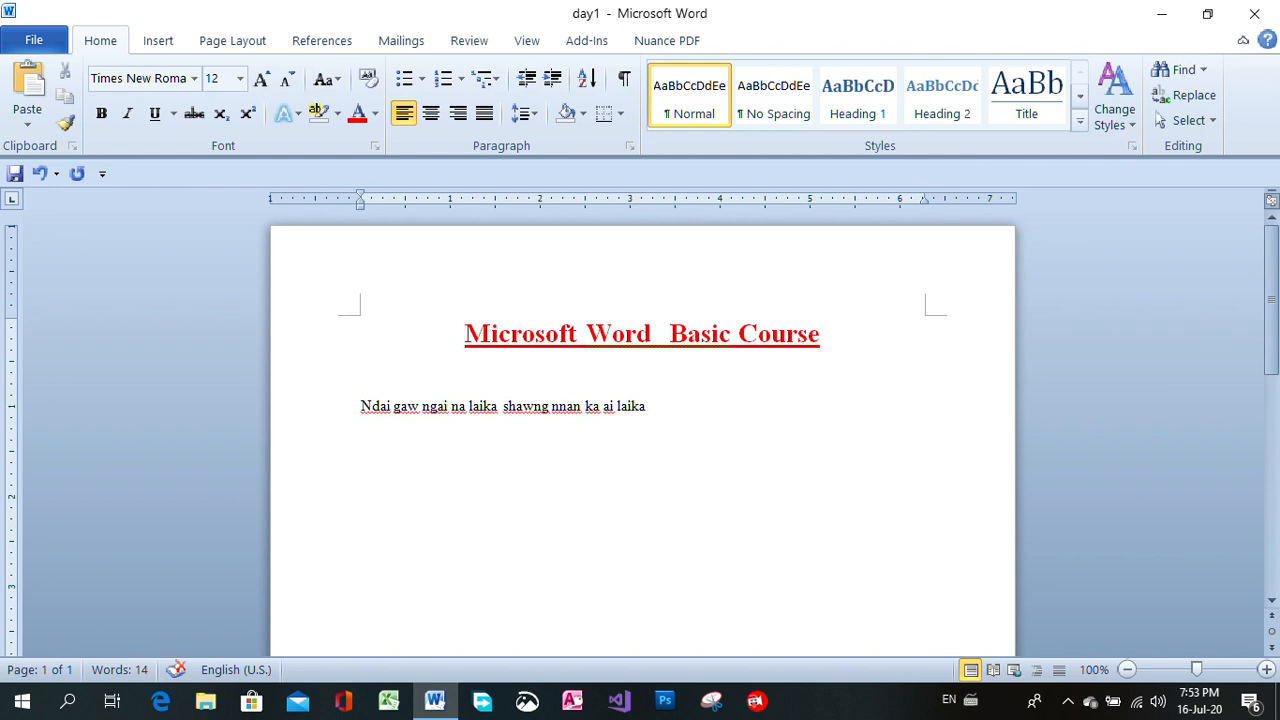
type(" re.")
Insert an empty line above the body sentence and delete it again.
left_click(358, 406)
key("Return")
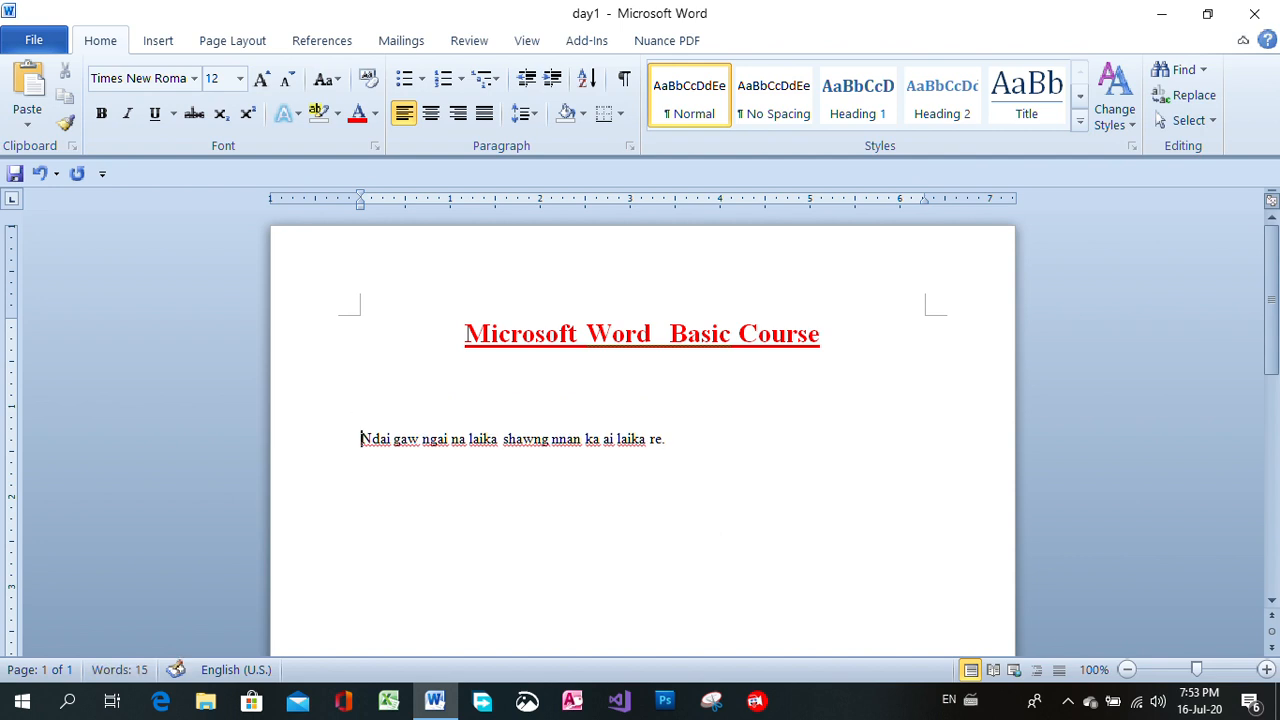
left_click(415, 396)
key("Delete")
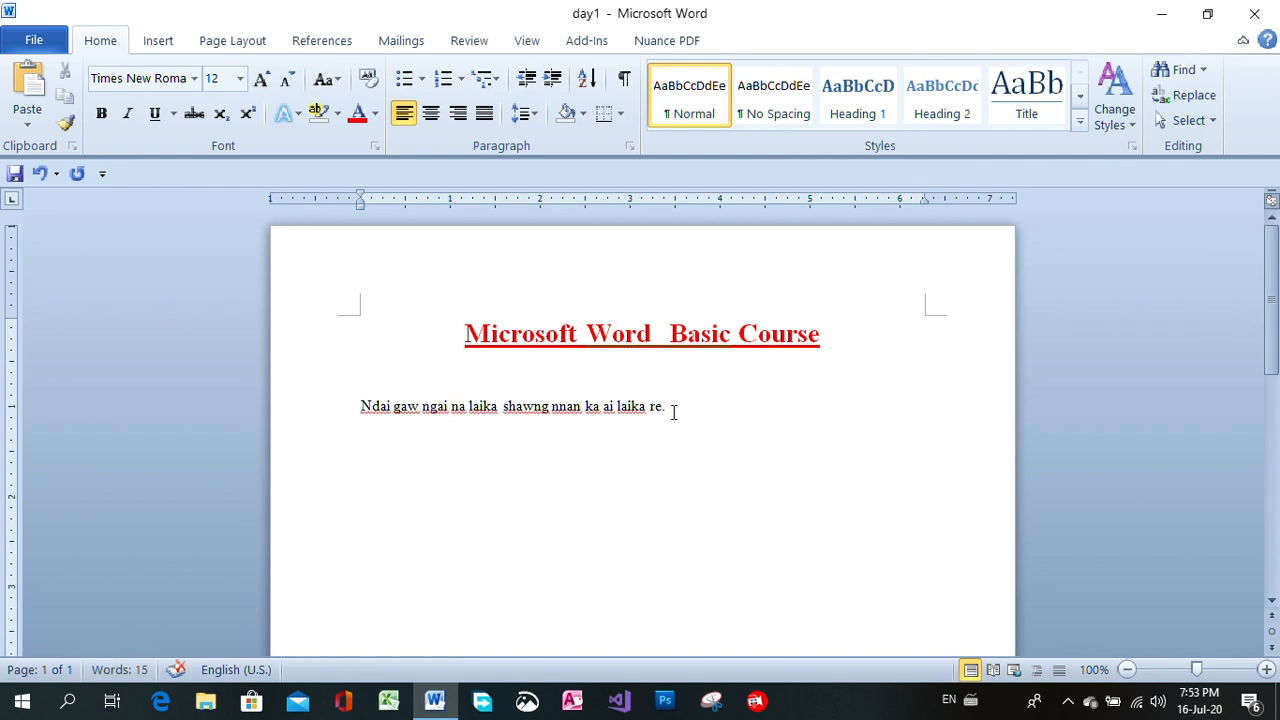
Copy the body sentence without its period, paste it as text only after the original, and add a period.
left_click(672, 406)
left_click_drag(527, 400, 657, 402)
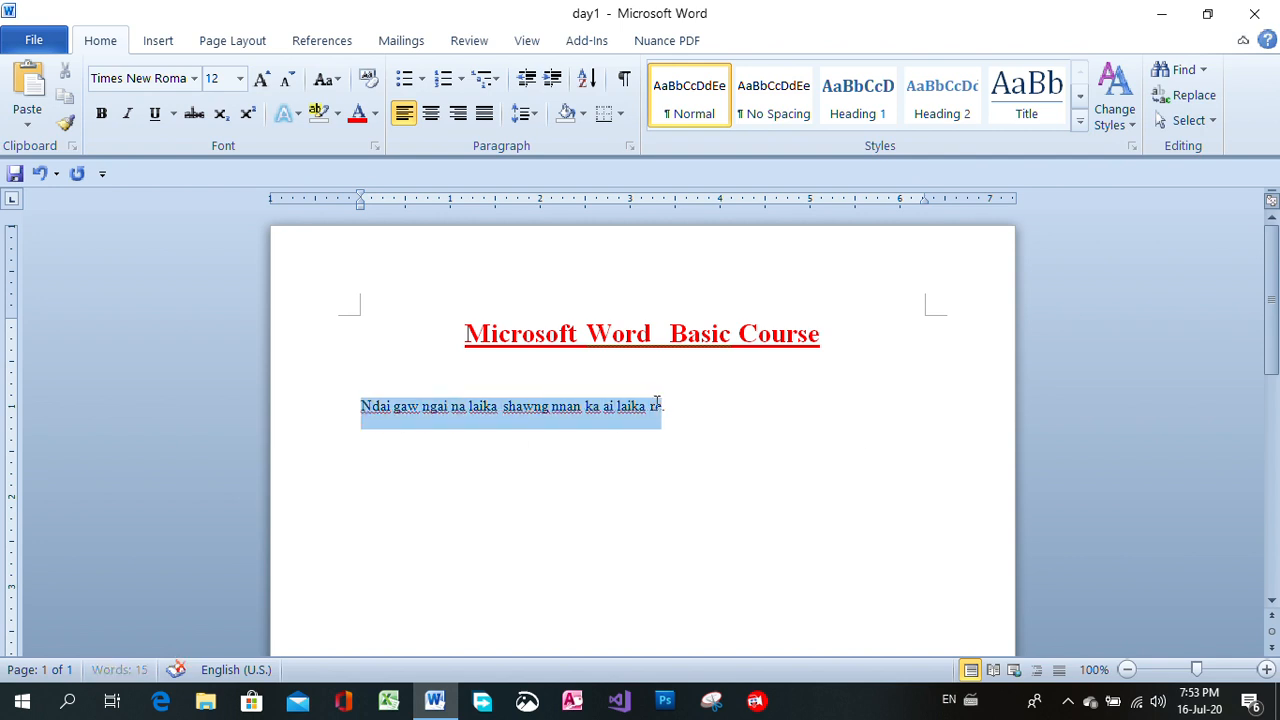
right_click(527, 405)
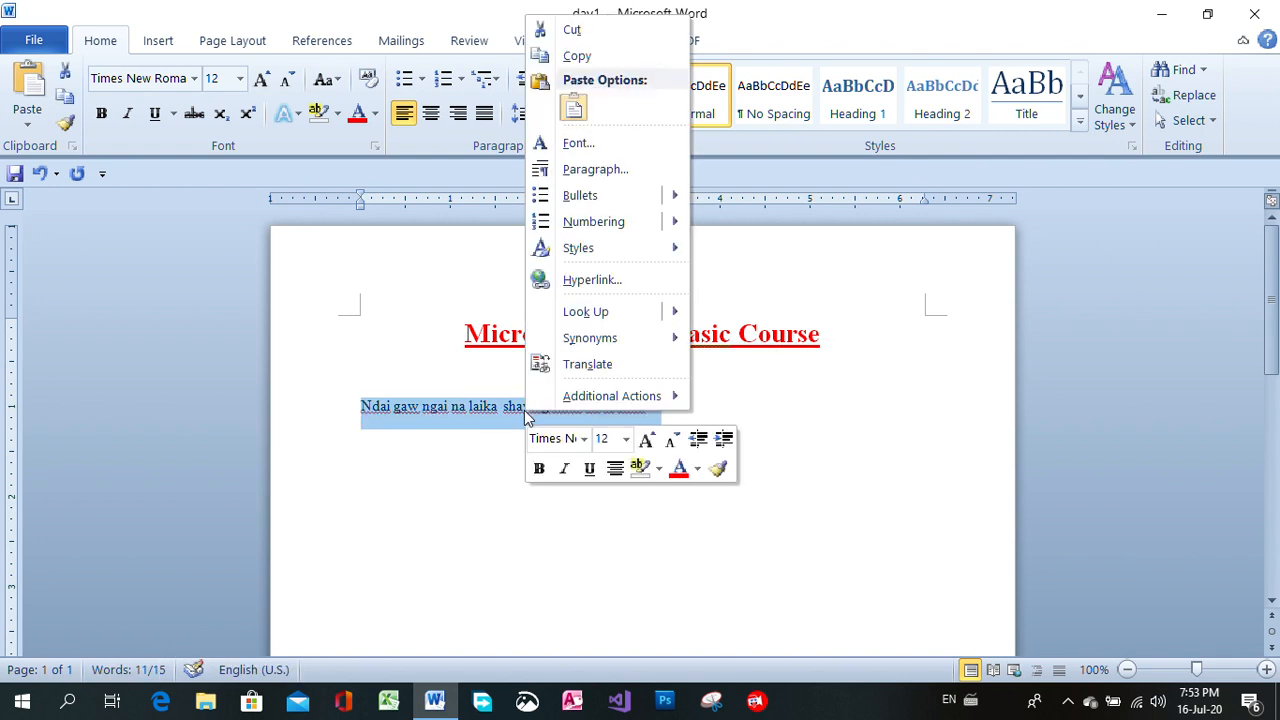
left_click(578, 57)
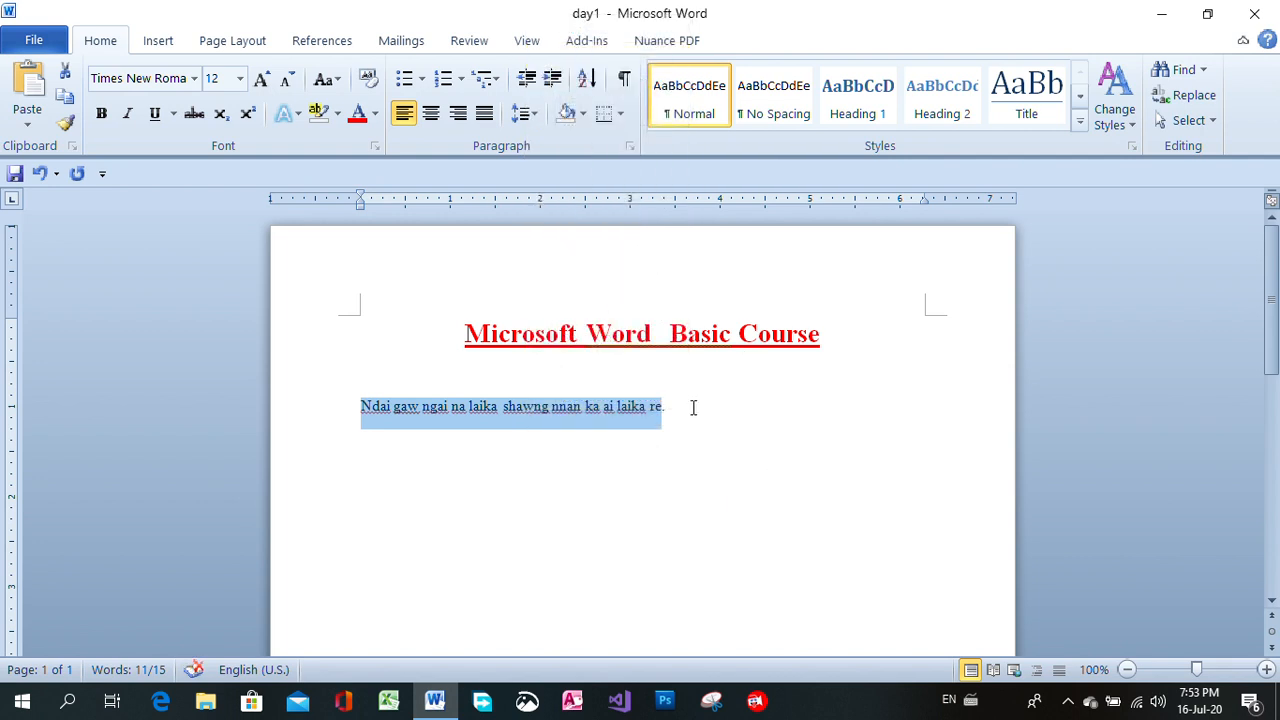
left_click(693, 407)
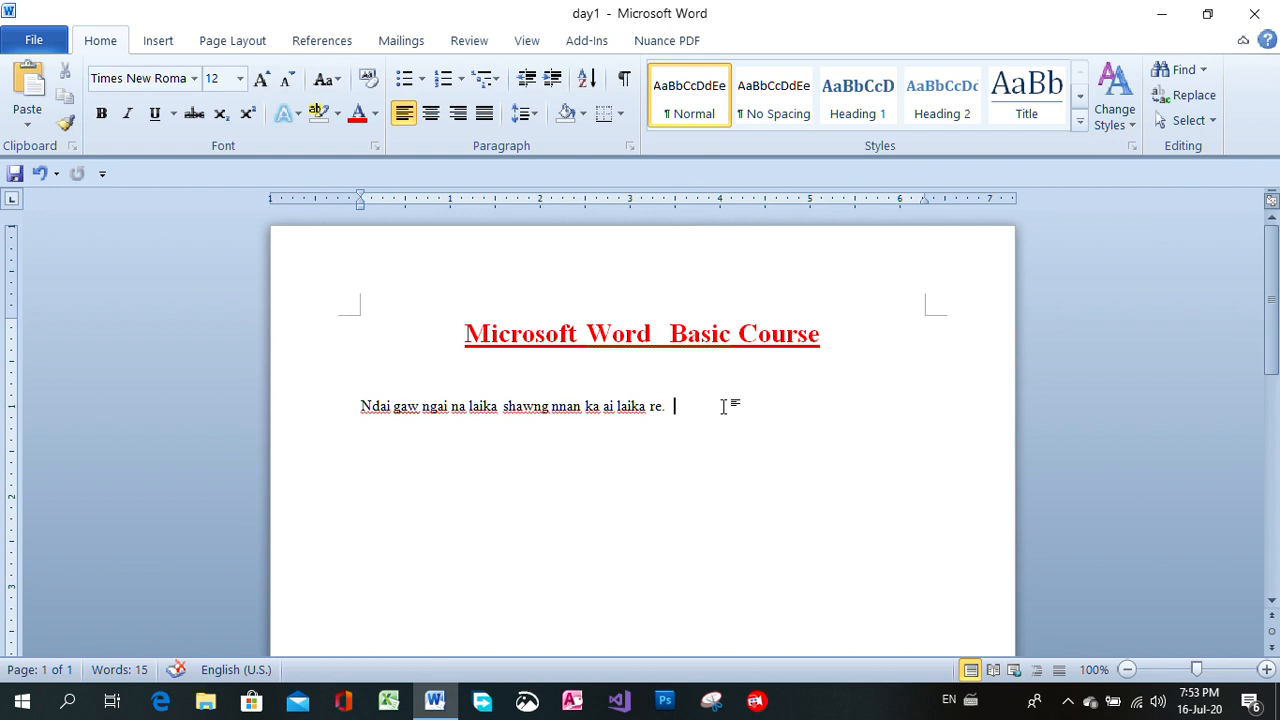
right_click(695, 407)
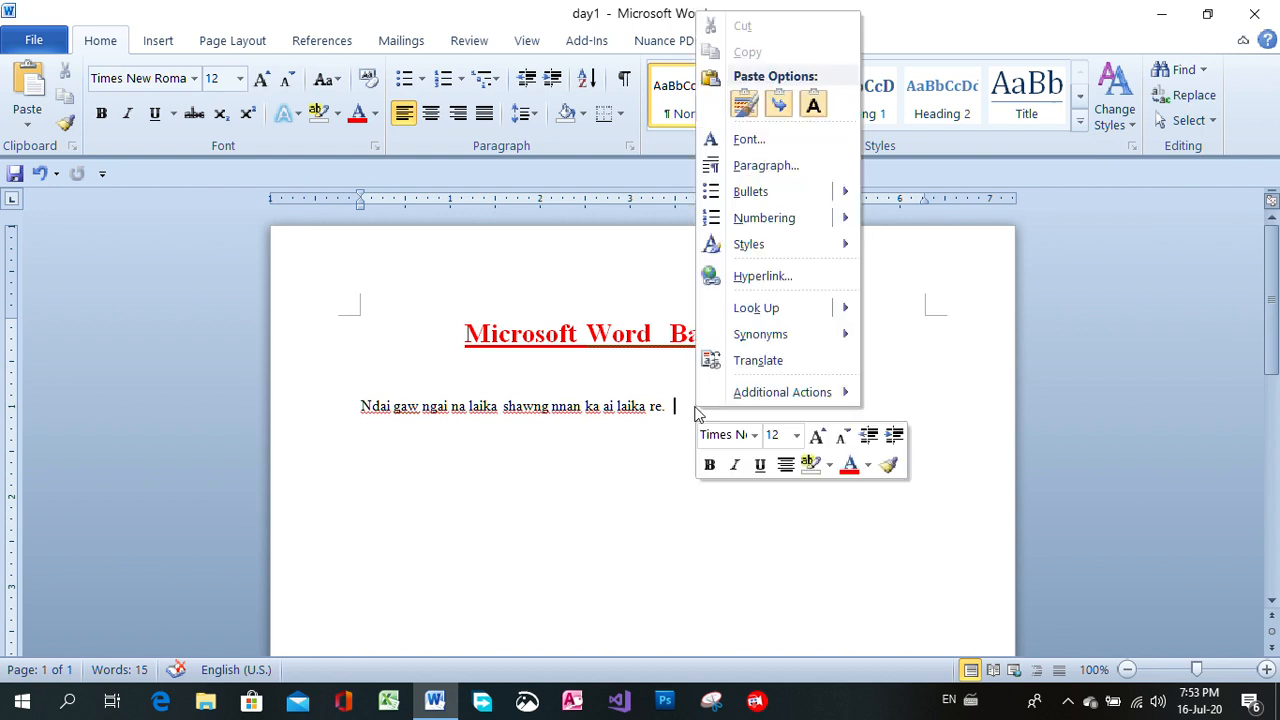
left_click(813, 105)
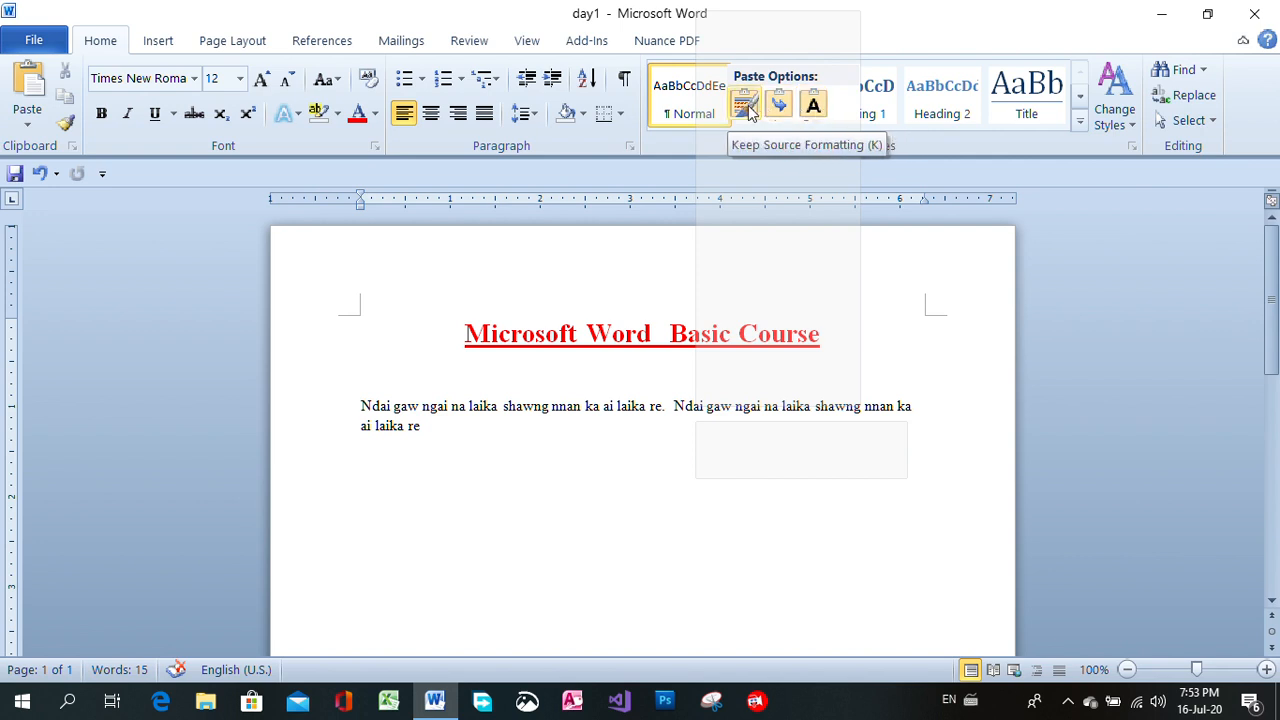
left_click(813, 105)
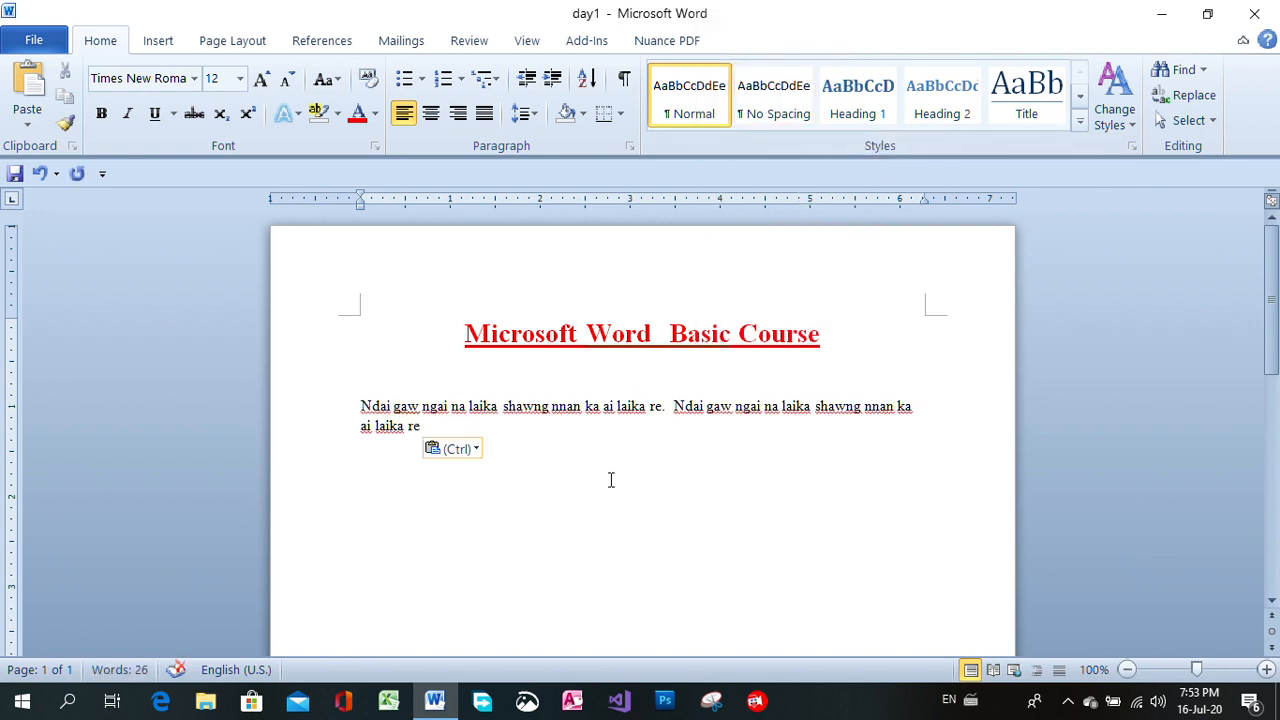
type(".")
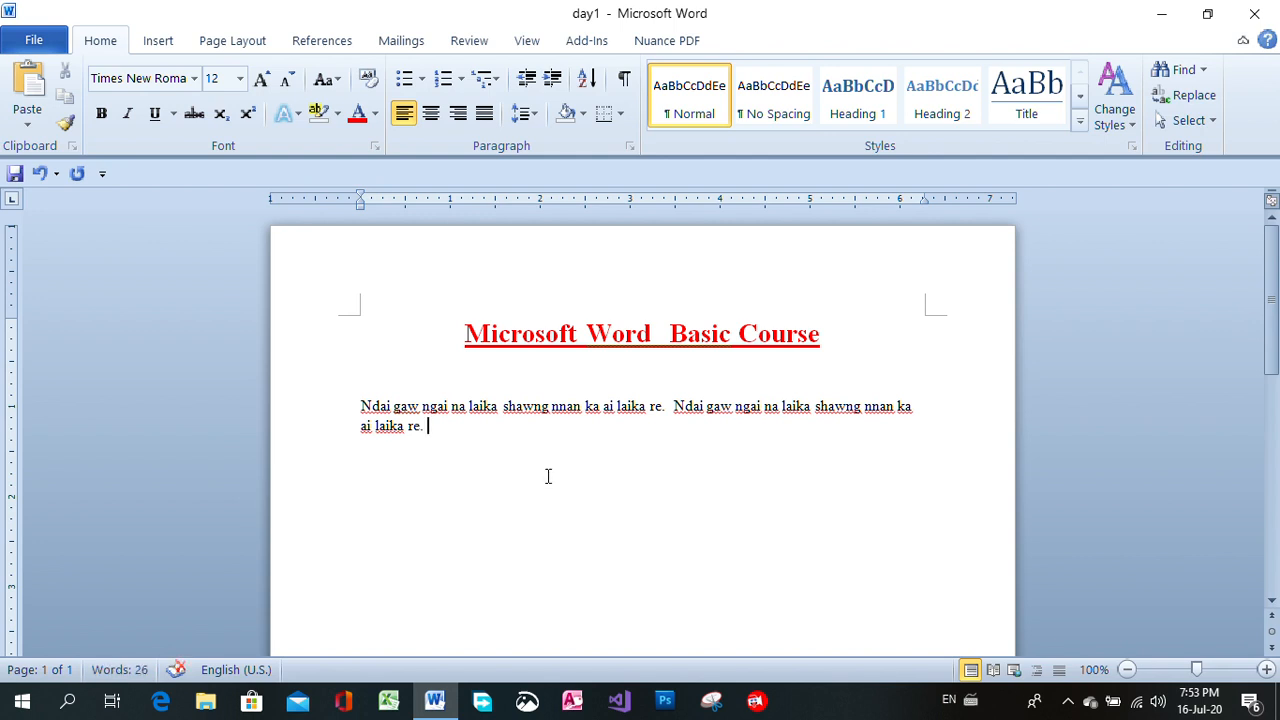
Paste the copied sentence as text only two more times at the paragraph's end, closing each with a period.
right_click(447, 426)
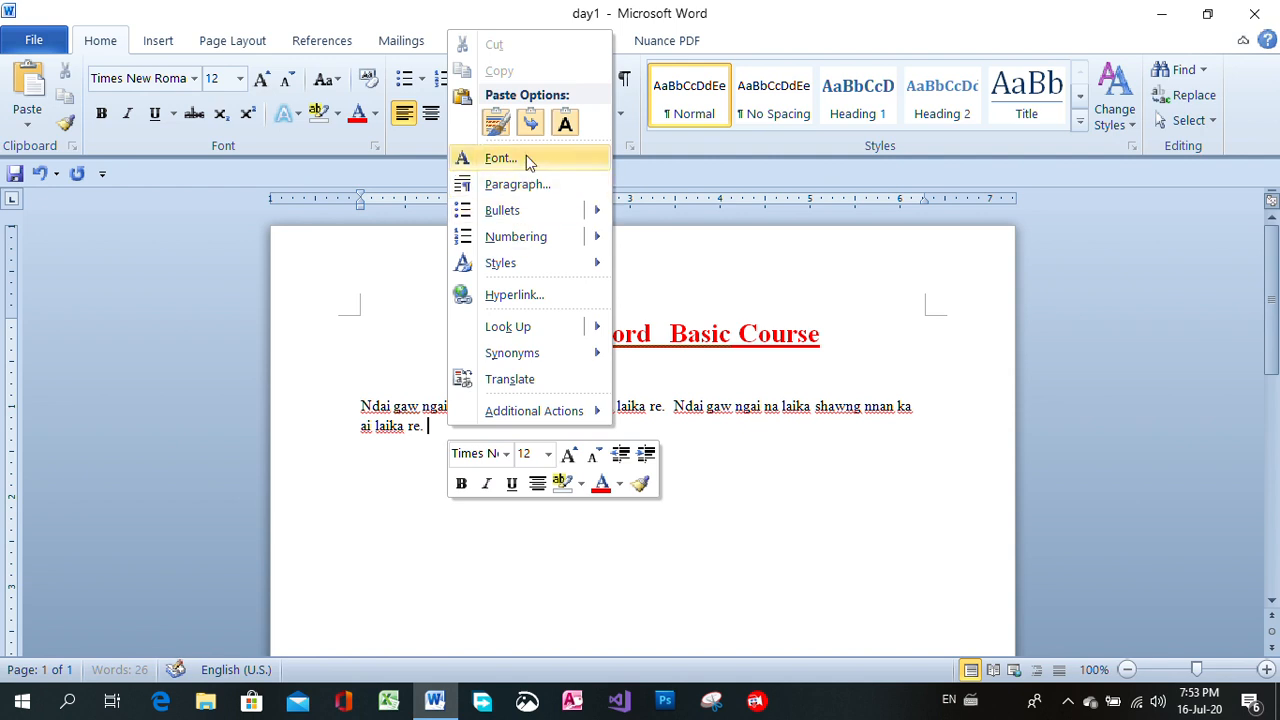
left_click(563, 125)
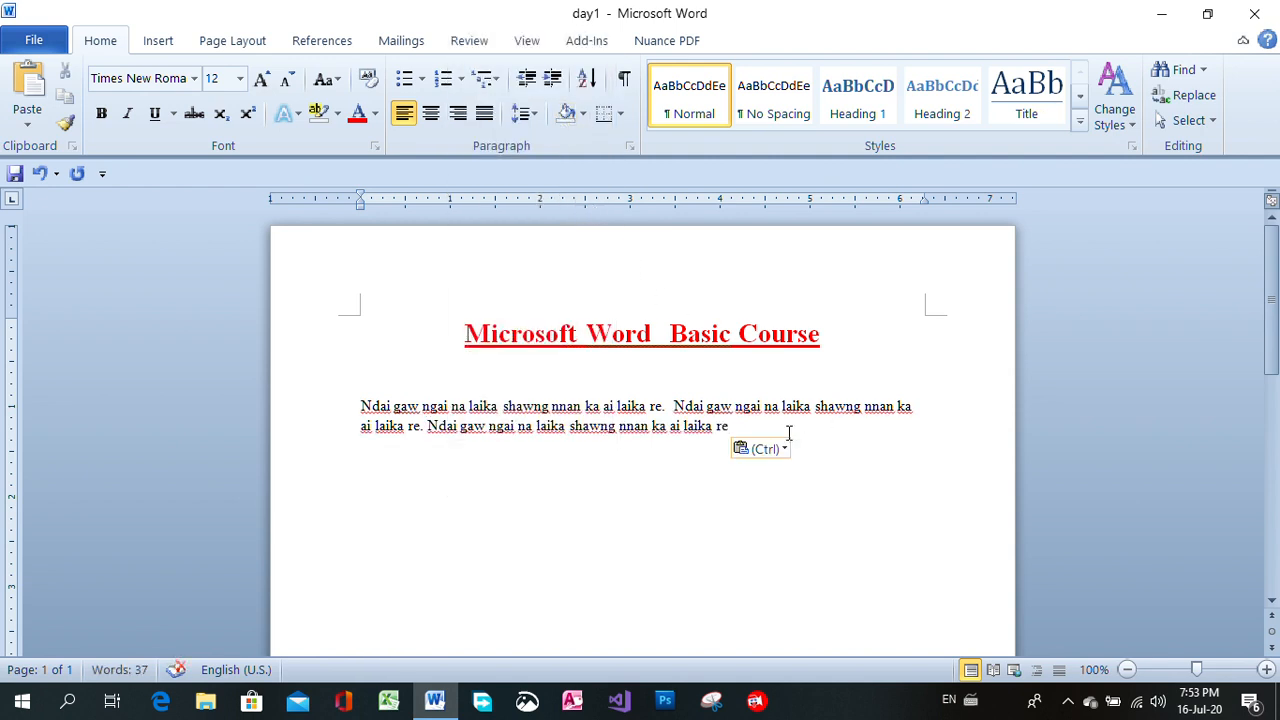
type(".")
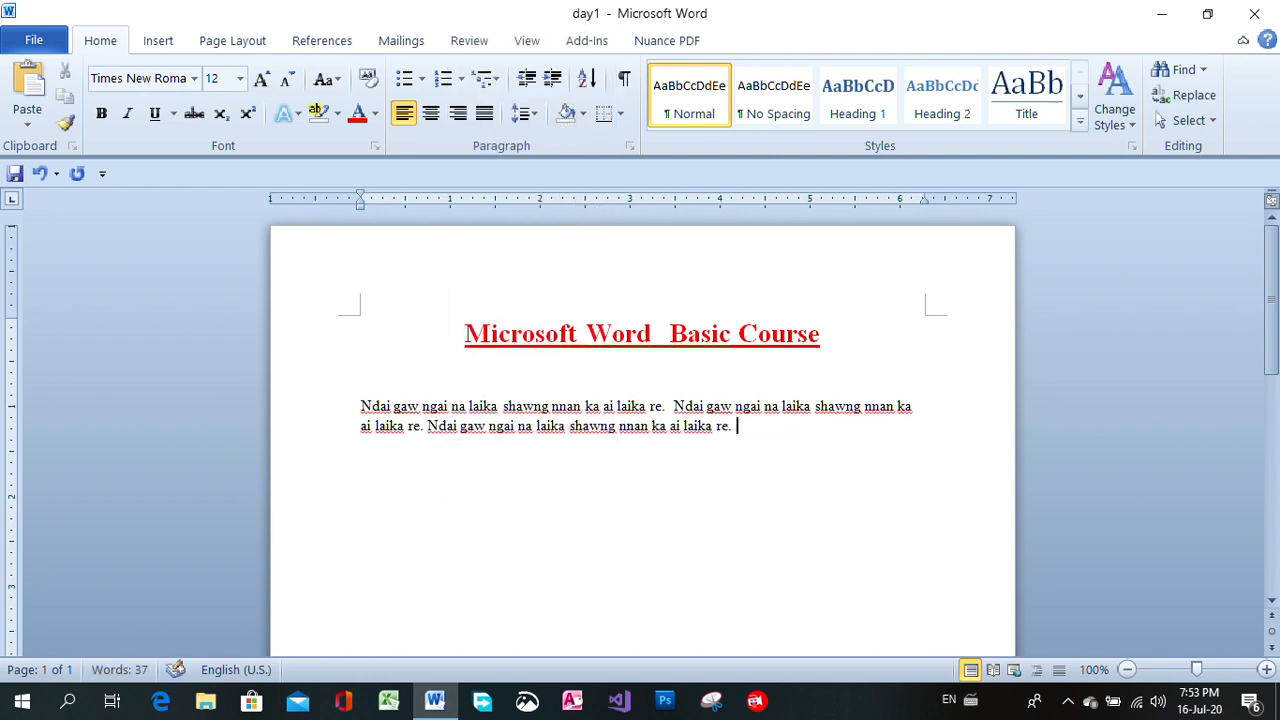
right_click(757, 428)
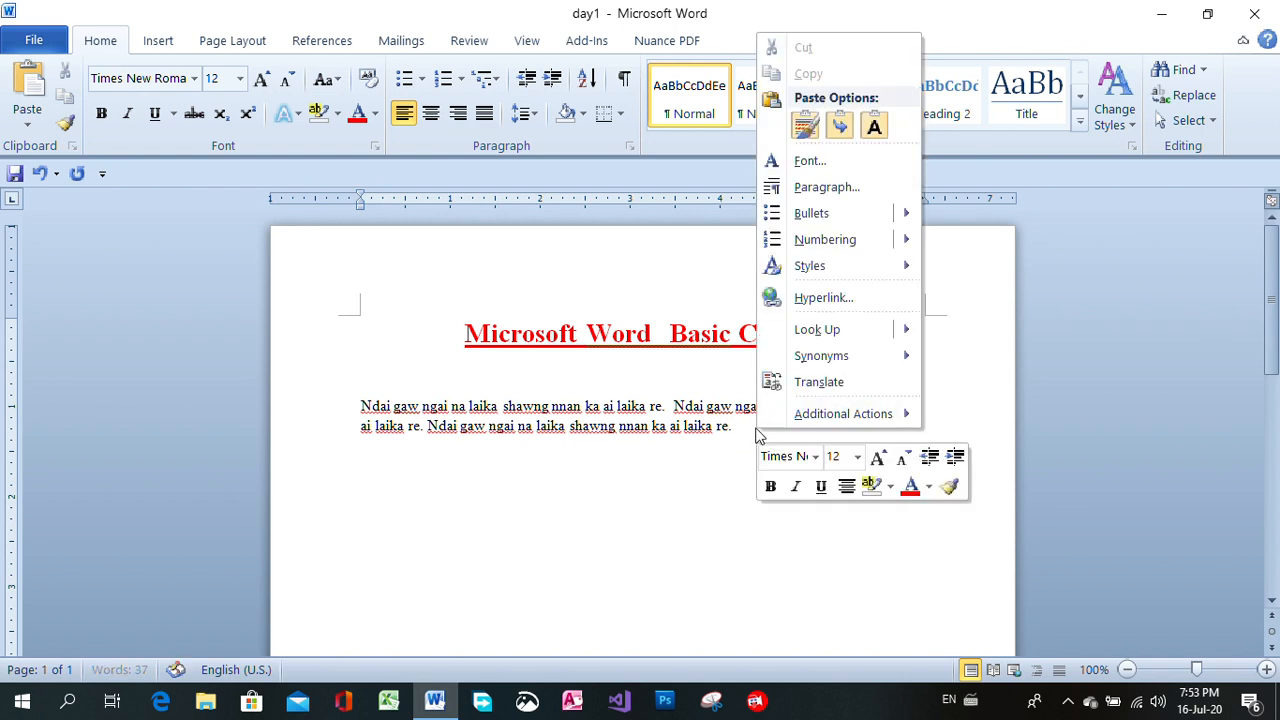
left_click(870, 128)
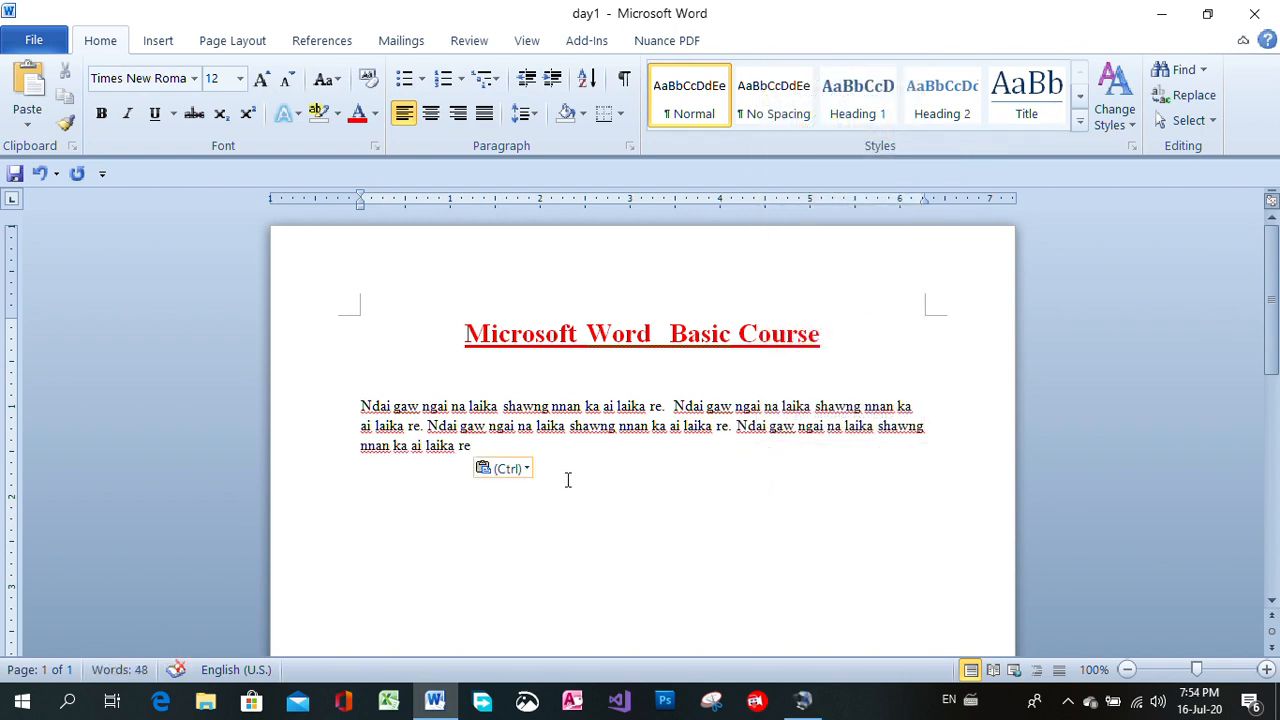
type(".")
Duplicate the whole body paragraph below itself, leaving one empty line between the two.
key("Return")
left_click_drag(362, 405, 510, 453)
key("ctrl+c")
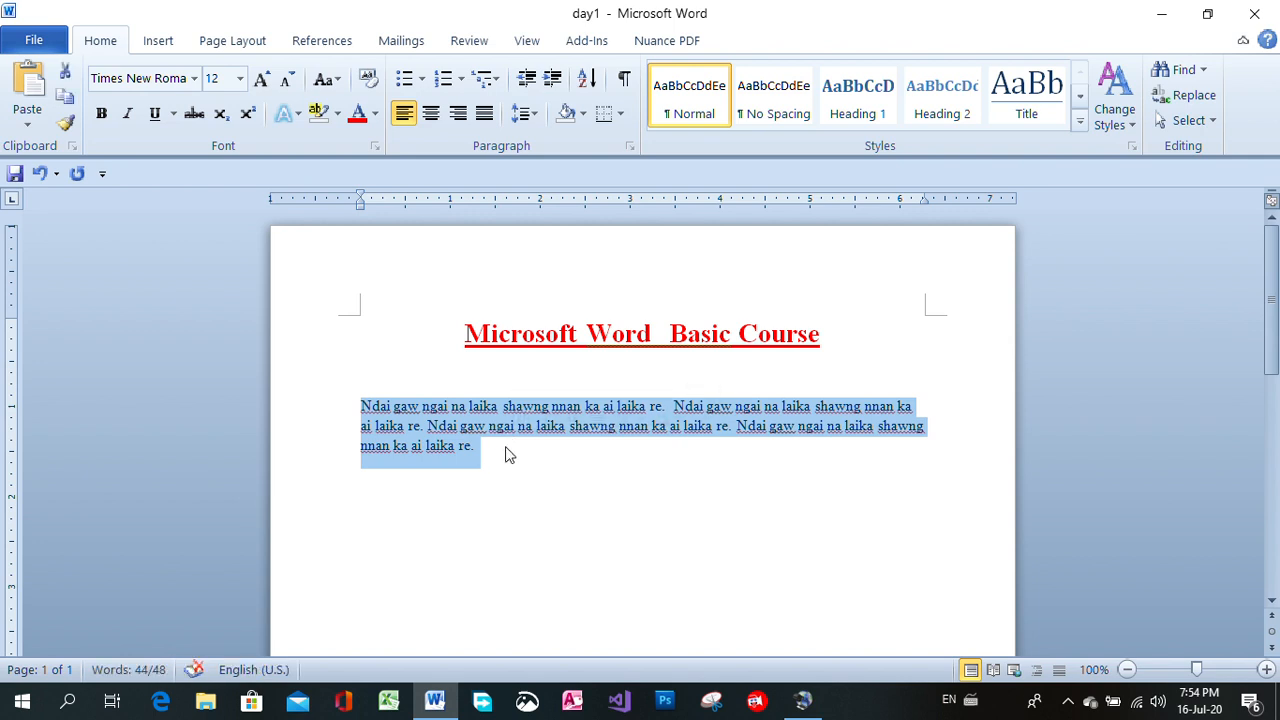
left_click(505, 455)
key("Return")
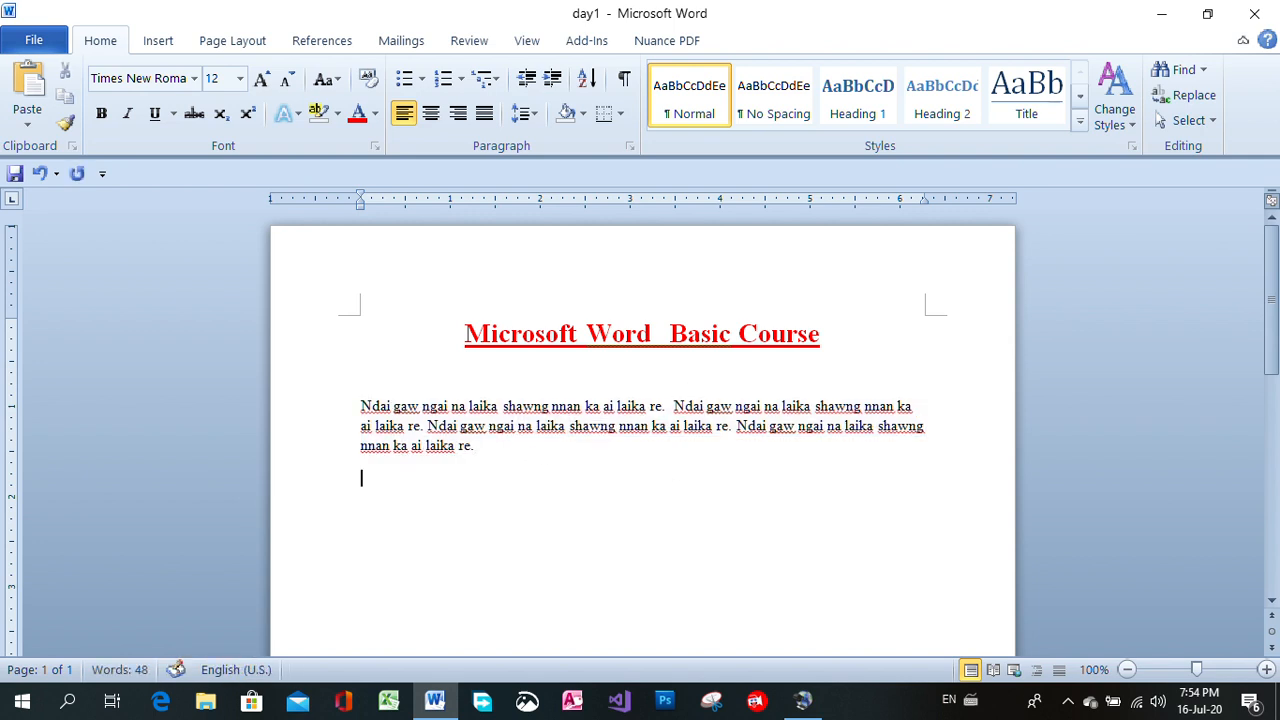
key("Return")
key("ctrl+v")
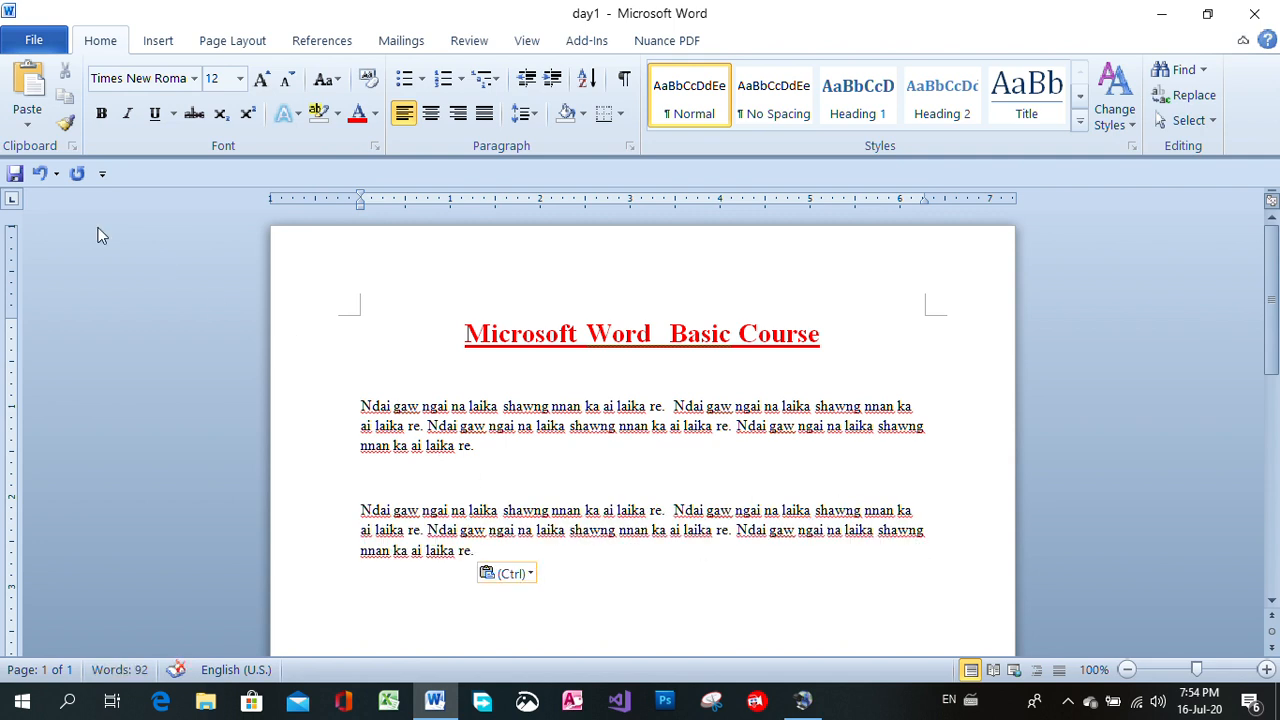
Save day1 and close the document while keeping the program open.
left_click(14, 174)
left_click(38, 42)
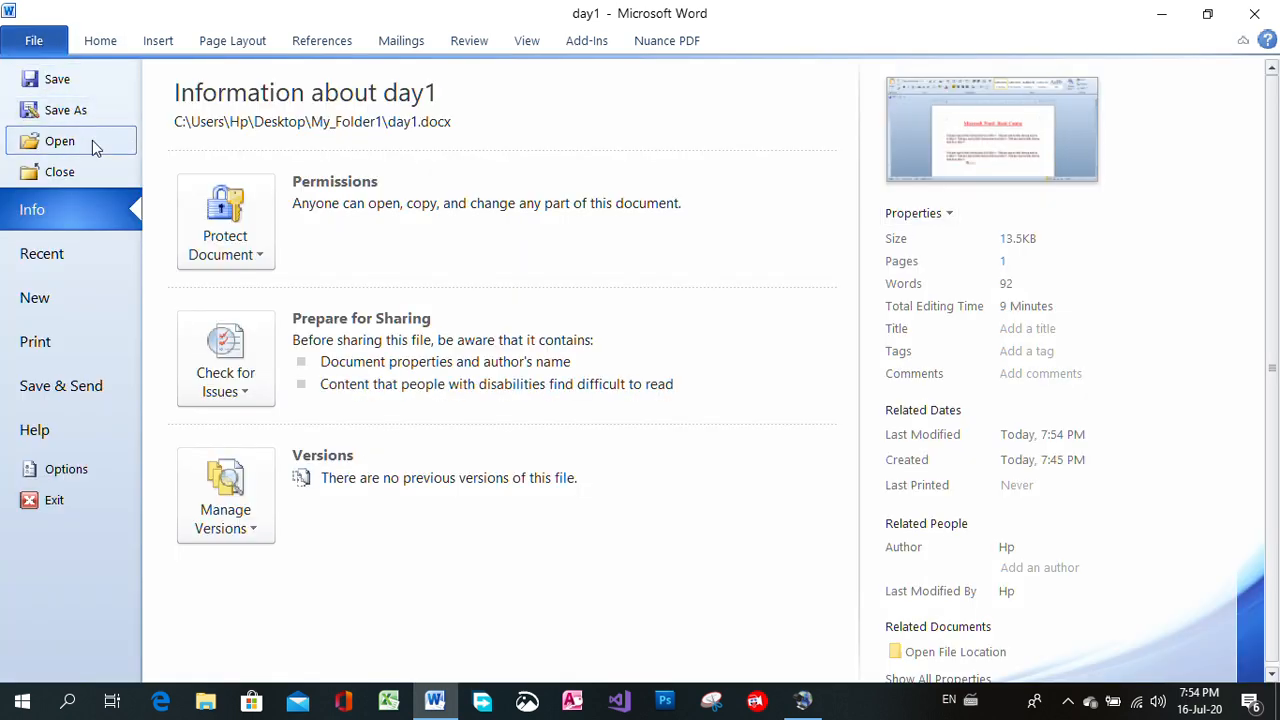
left_click(92, 172)
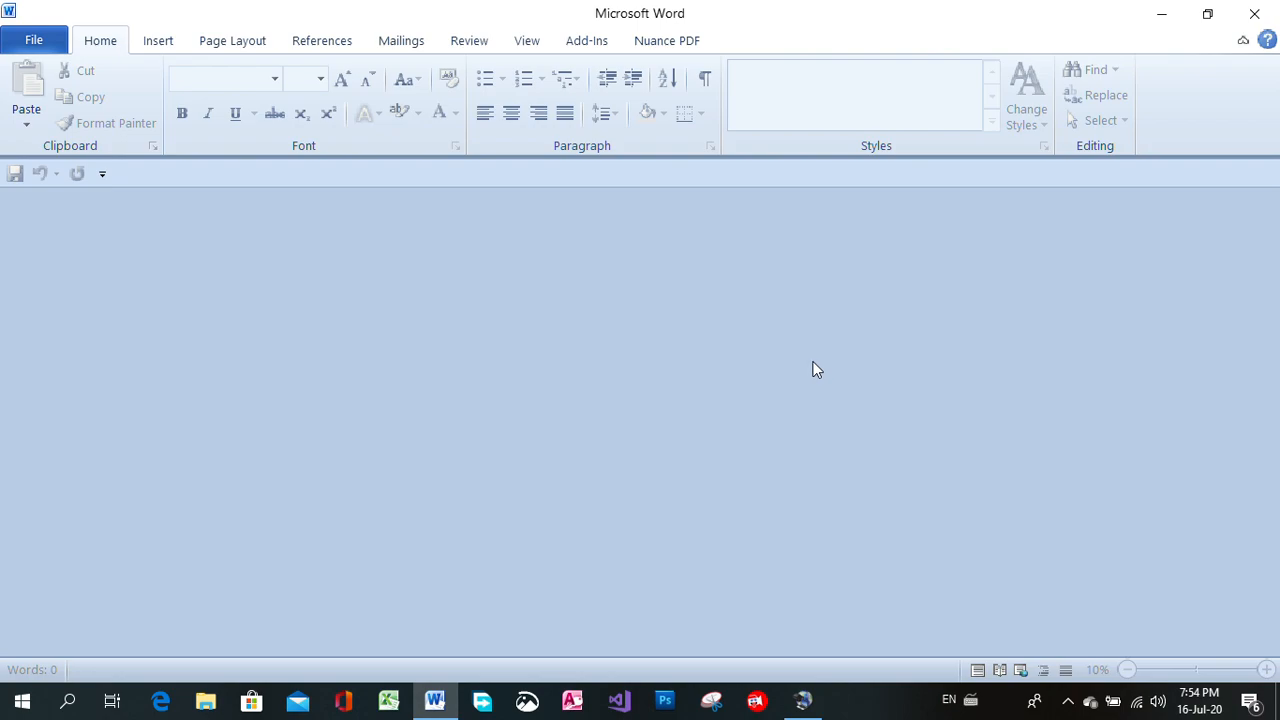